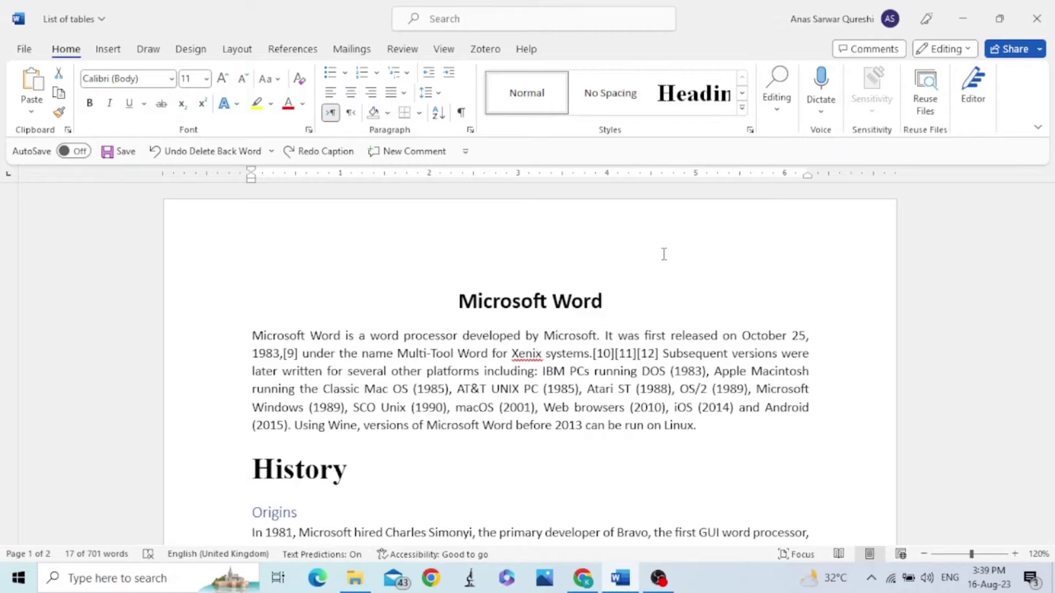
Look over the uncaptioned 'Country with their capital' and 'Quantity of fruit' tables, then bring up References.
scroll(584, 330, down, 9)
scroll(516, 297, up, 3)
scroll(516, 296, down, 15)
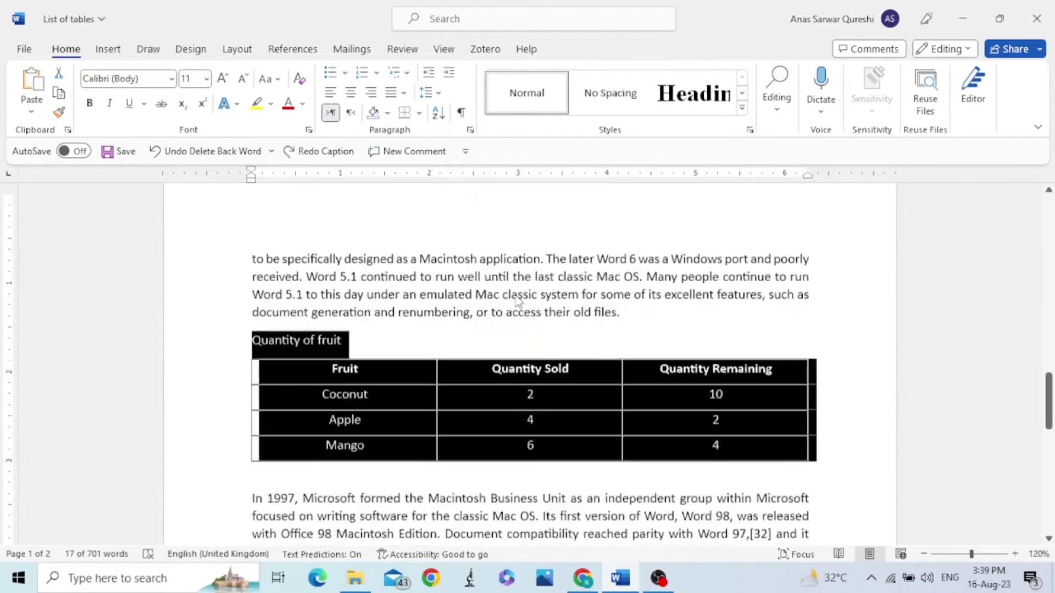
click(502, 294)
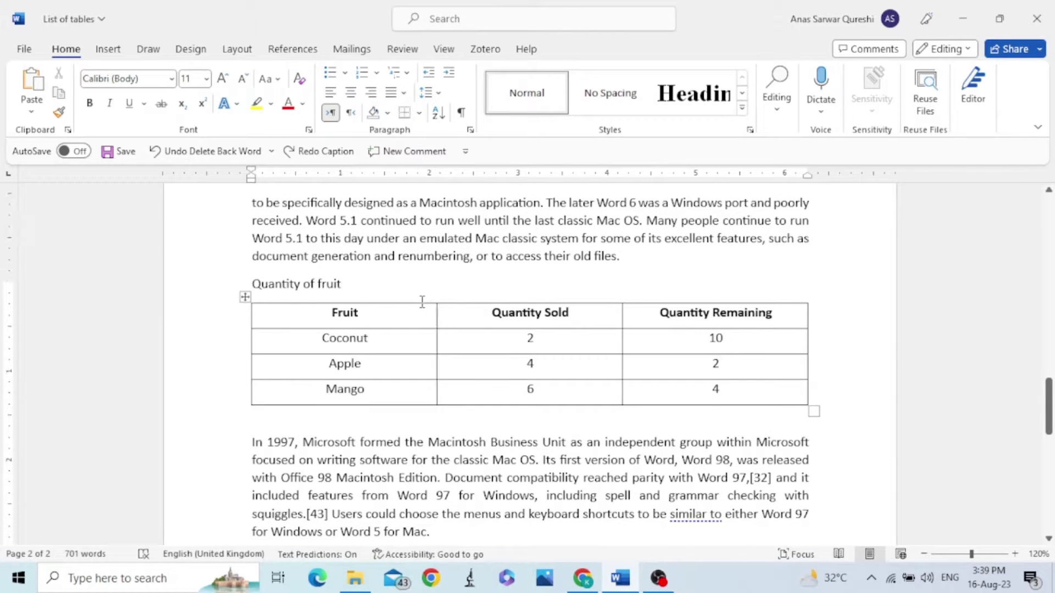
scroll(421, 303, up, 4)
scroll(421, 305, up, 12)
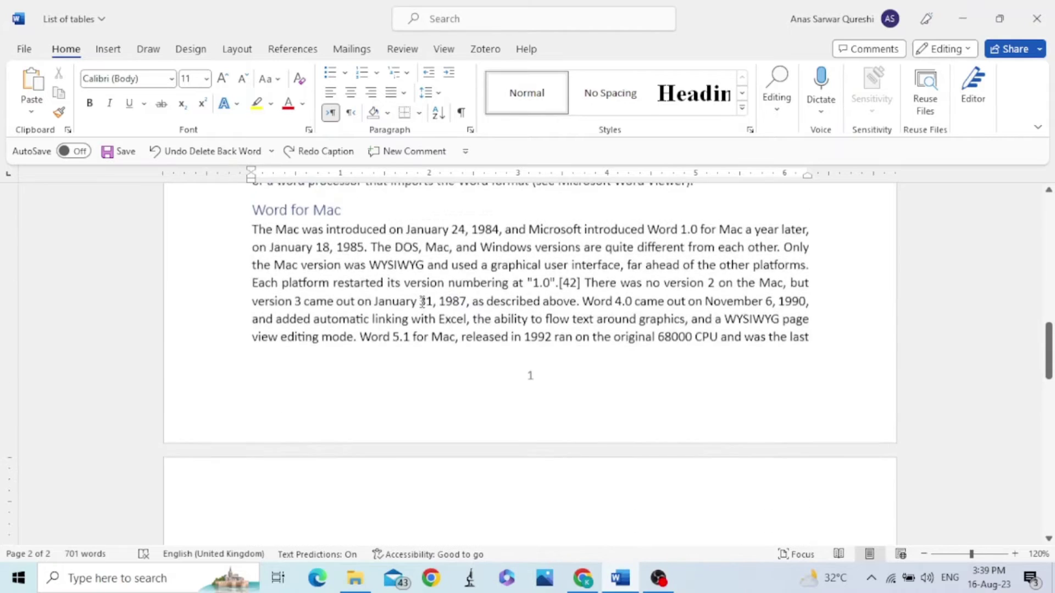
scroll(421, 301, up, 2)
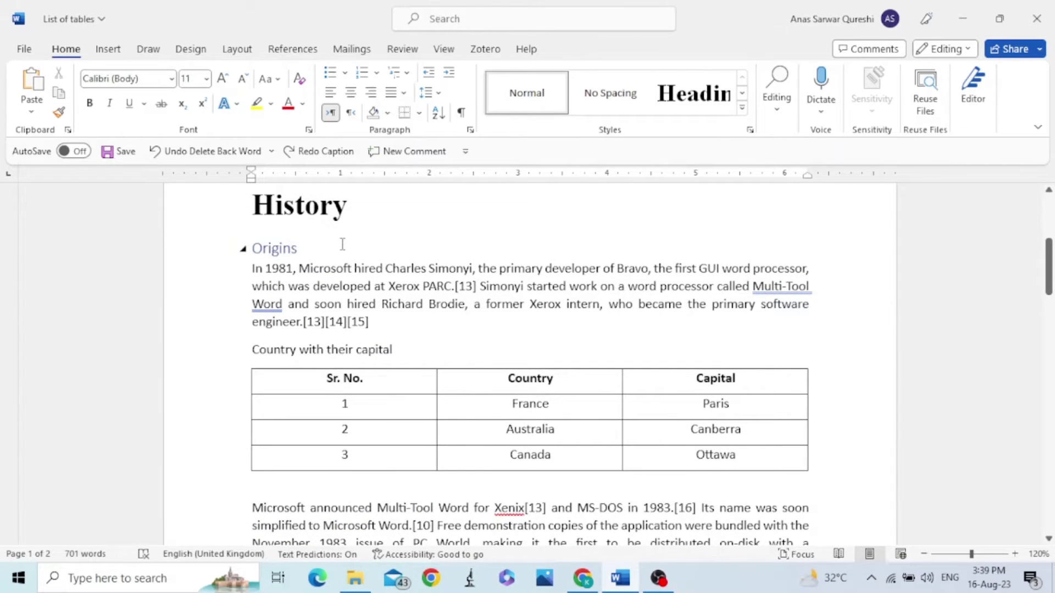
click(291, 50)
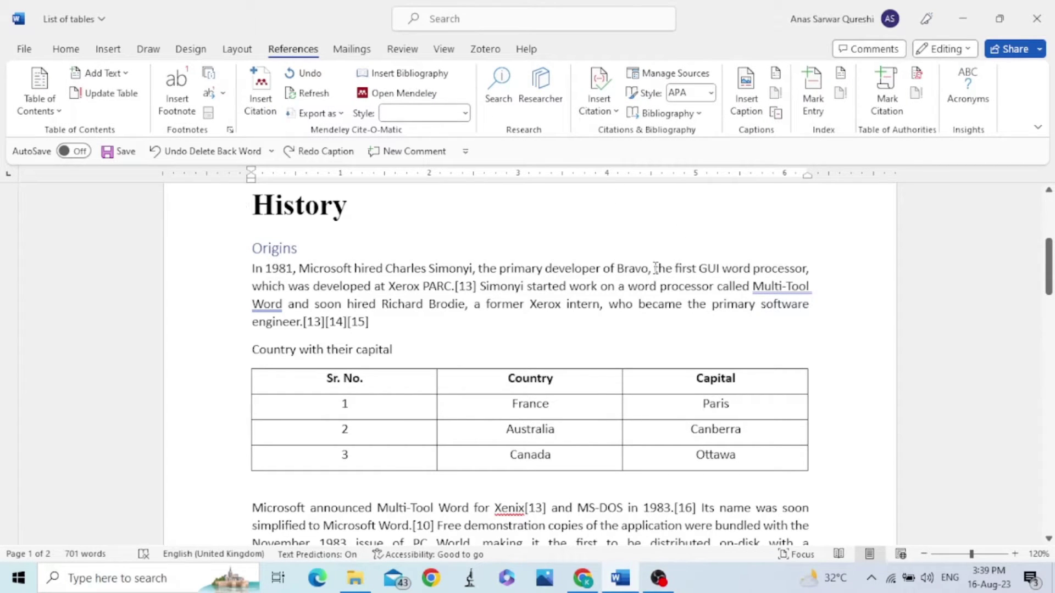
Insert a 'Table 1' caption before 'Country with their capital', followed by a period.
click(253, 350)
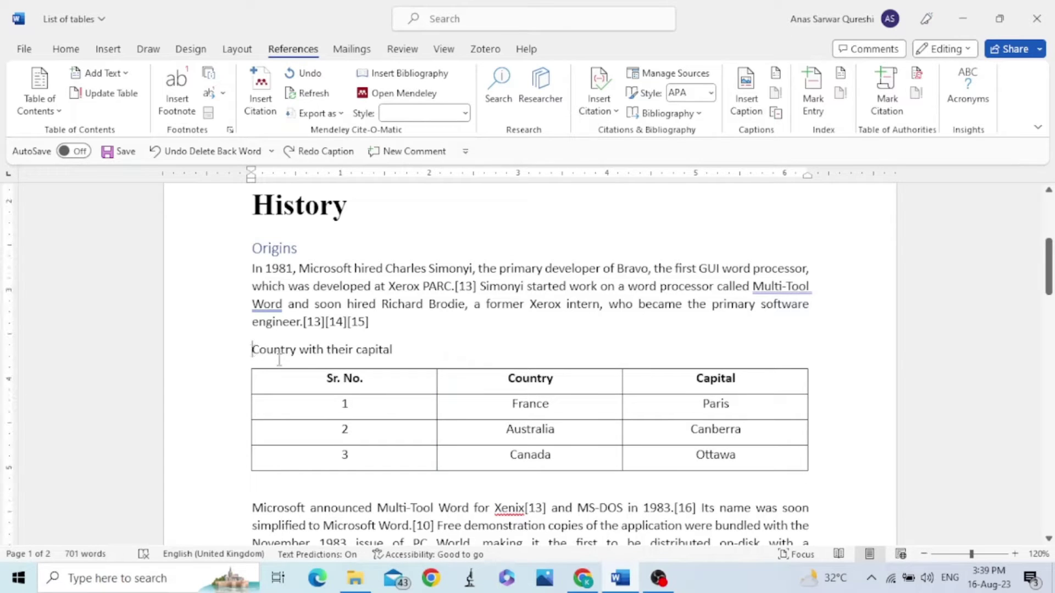
click(747, 99)
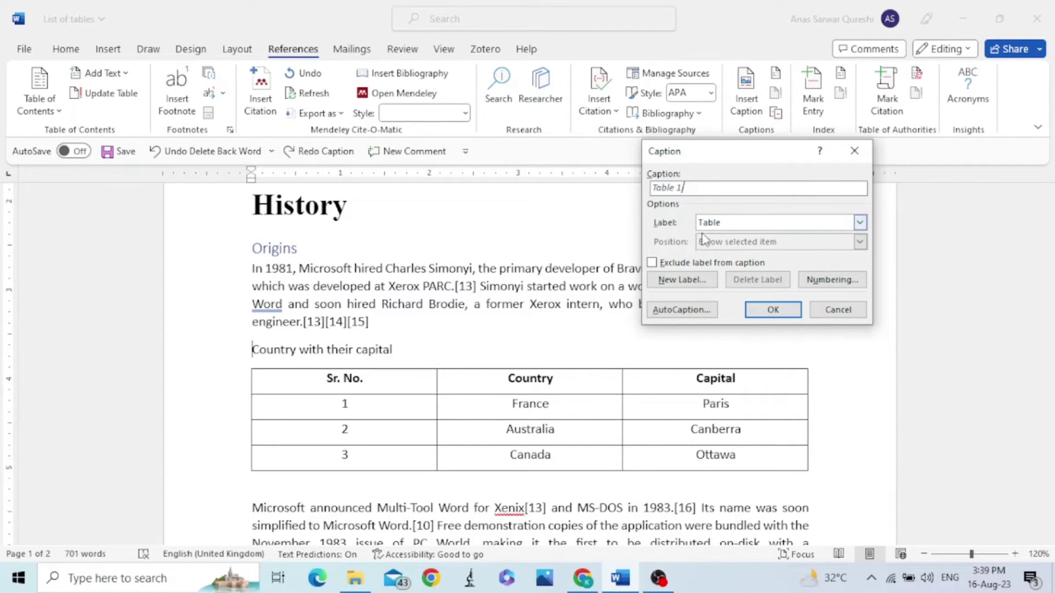
click(718, 224)
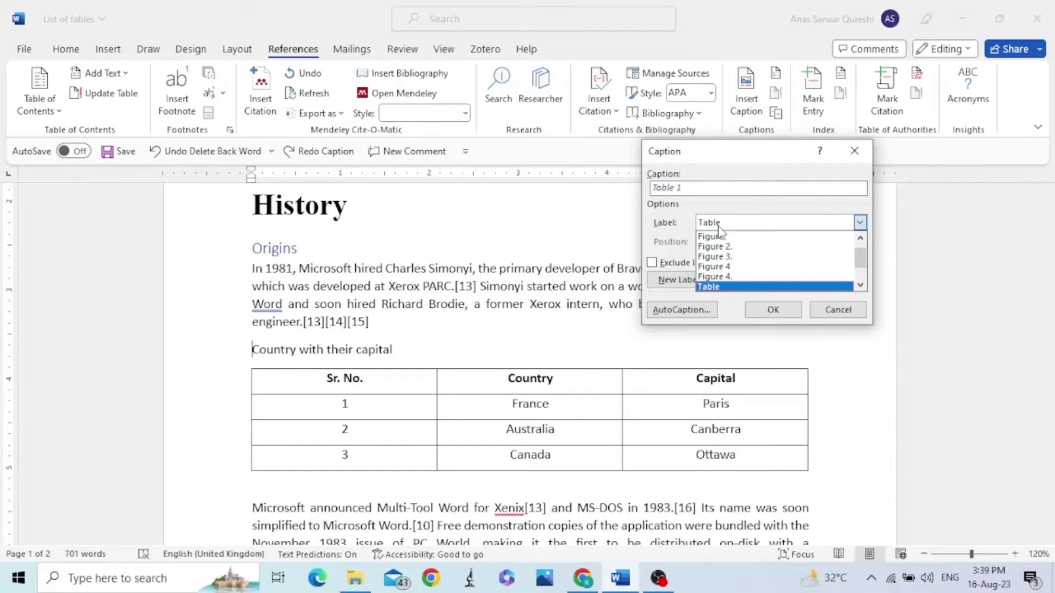
click(718, 226)
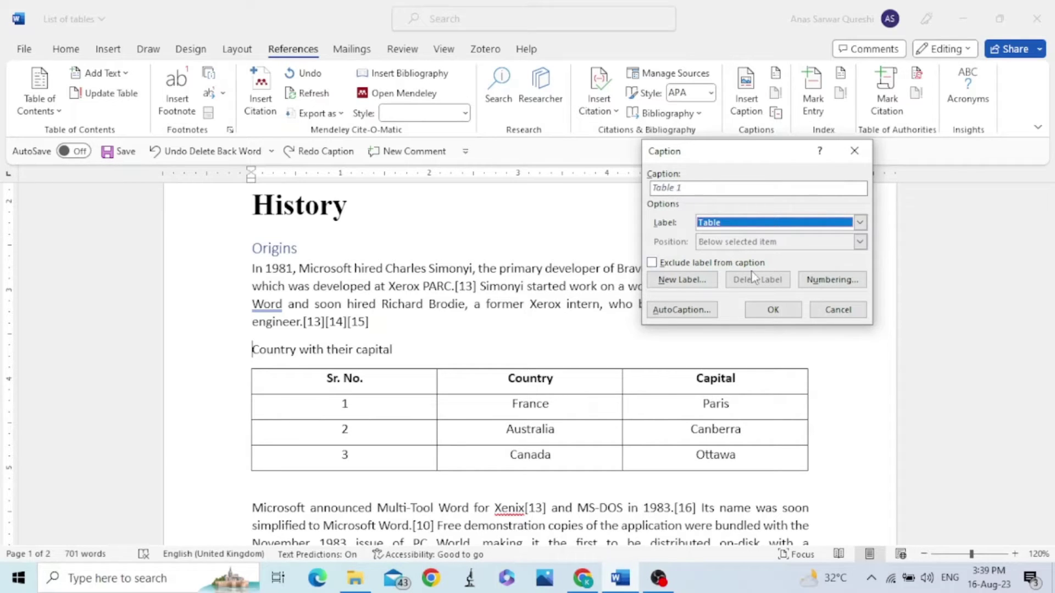
click(773, 310)
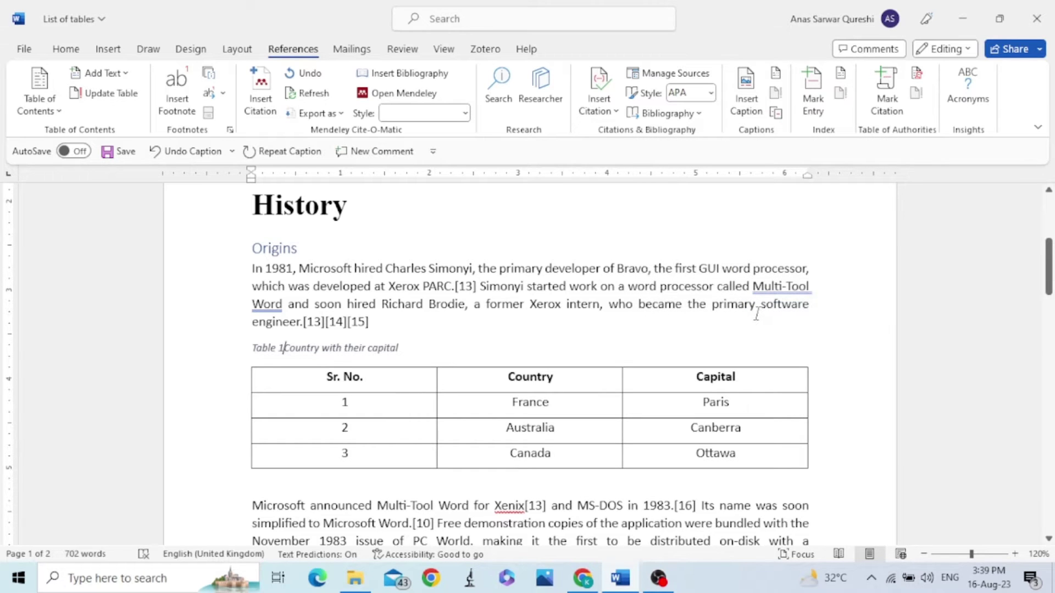
text(.)
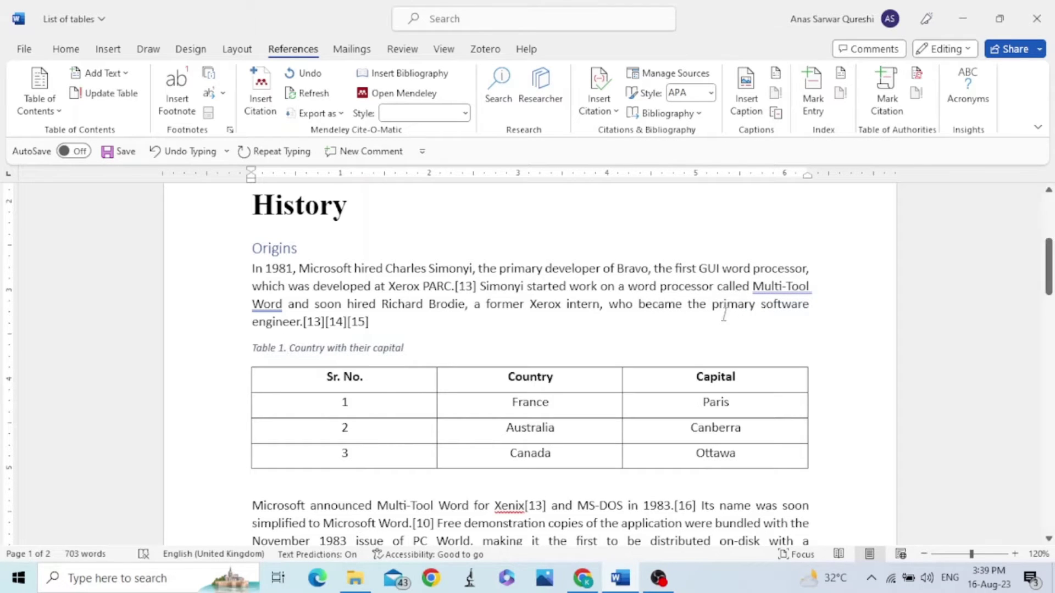
Insert a 'Table 2' caption before 'Quantity of fruit' on page 2, followed by a period.
scroll(714, 322, down, 15)
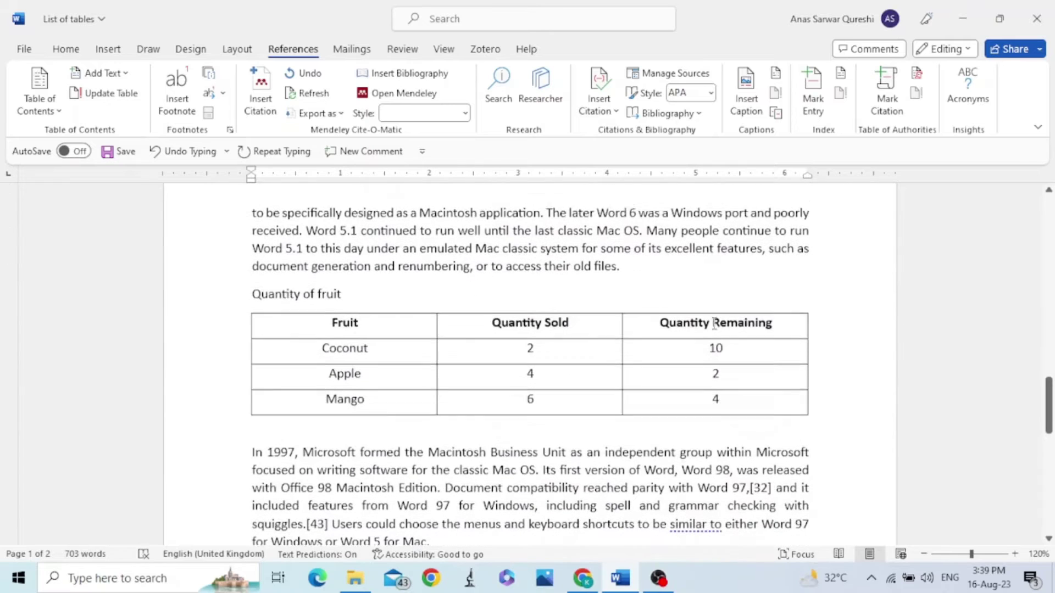
click(252, 284)
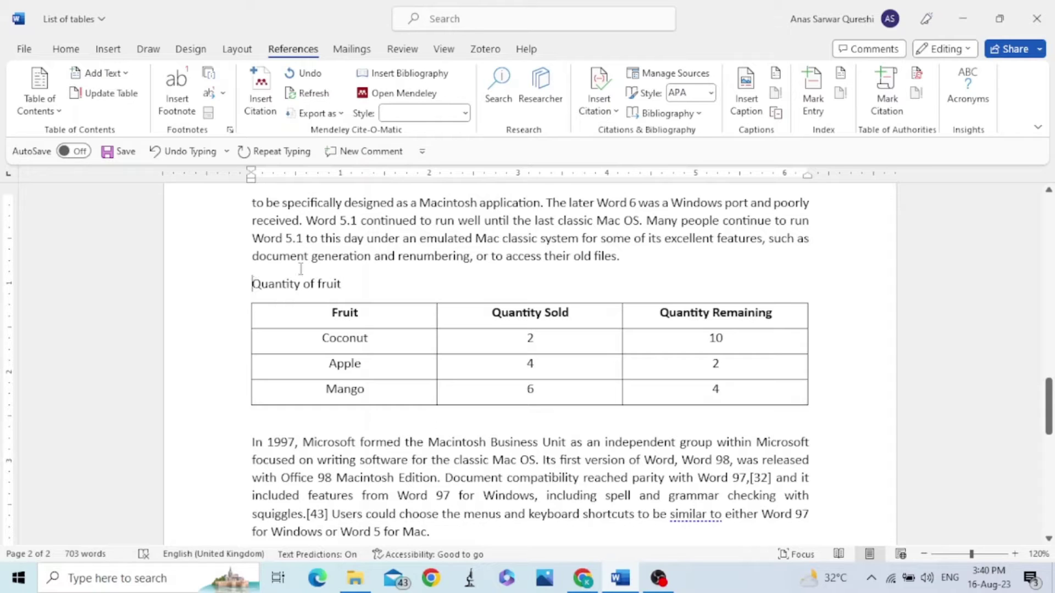
click(751, 99)
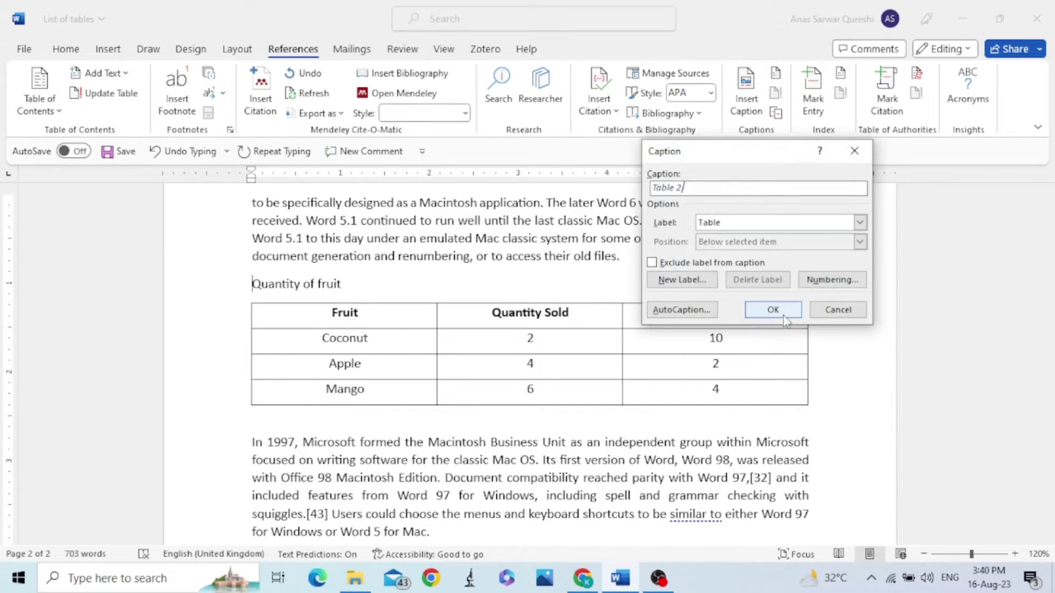
click(773, 310)
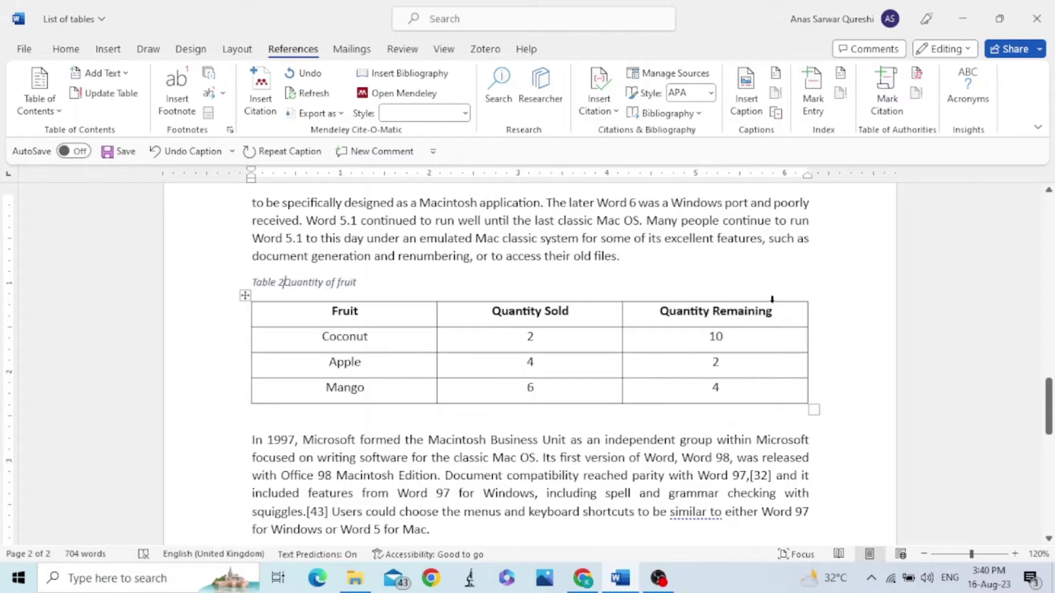
text(.)
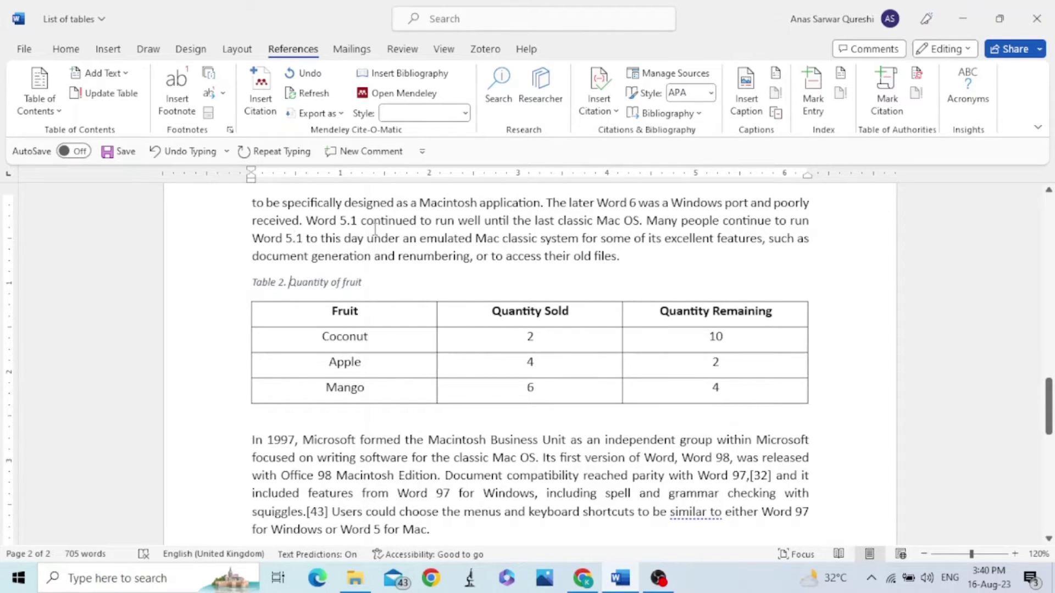
Apply the Caption style to 'Table 2. Quantity of fruit' and expand the Home Styles gallery.
click(228, 285)
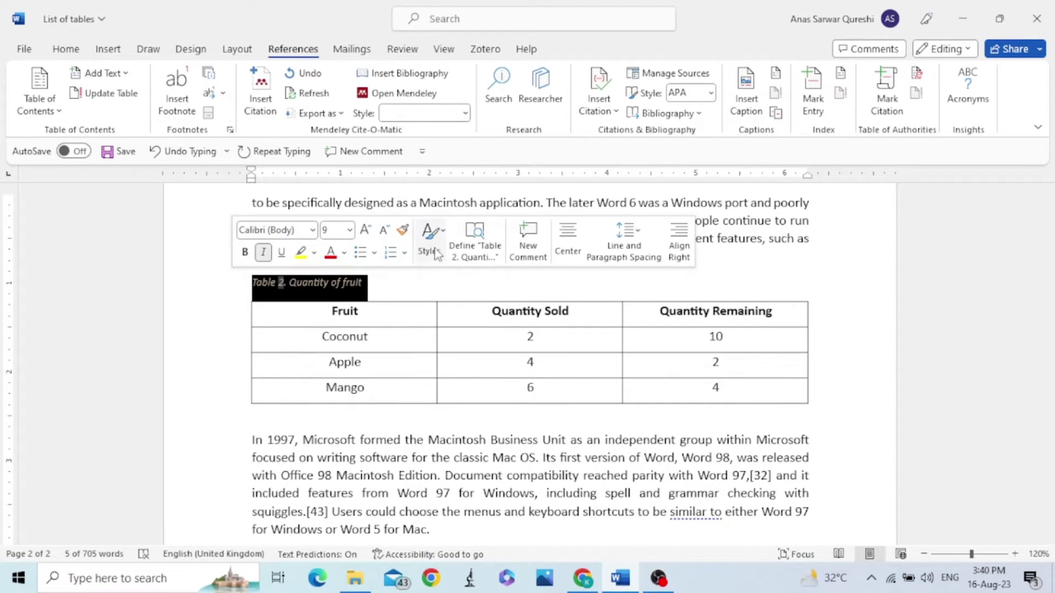
click(431, 246)
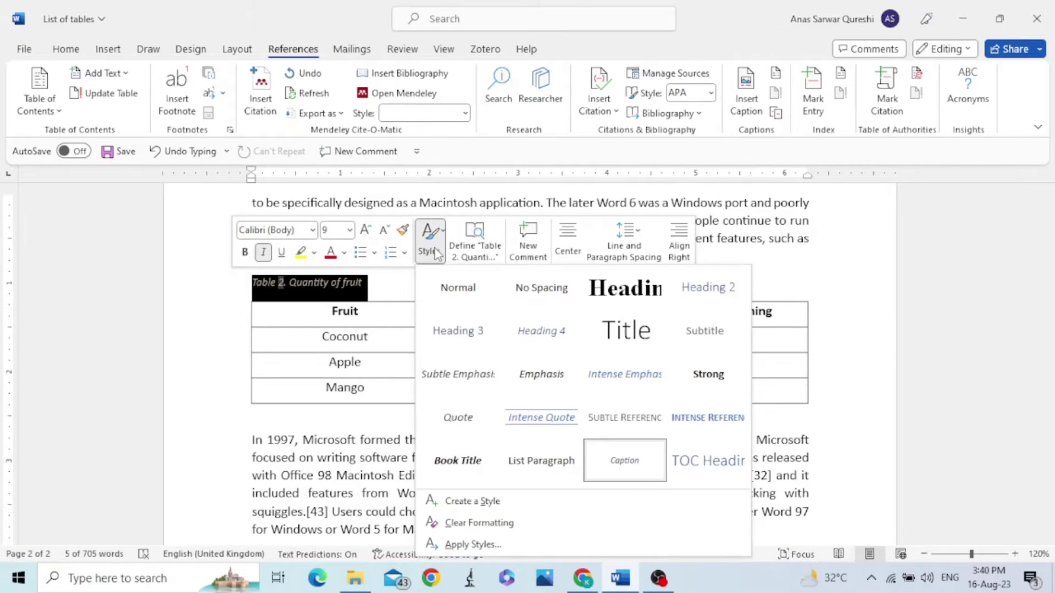
click(626, 460)
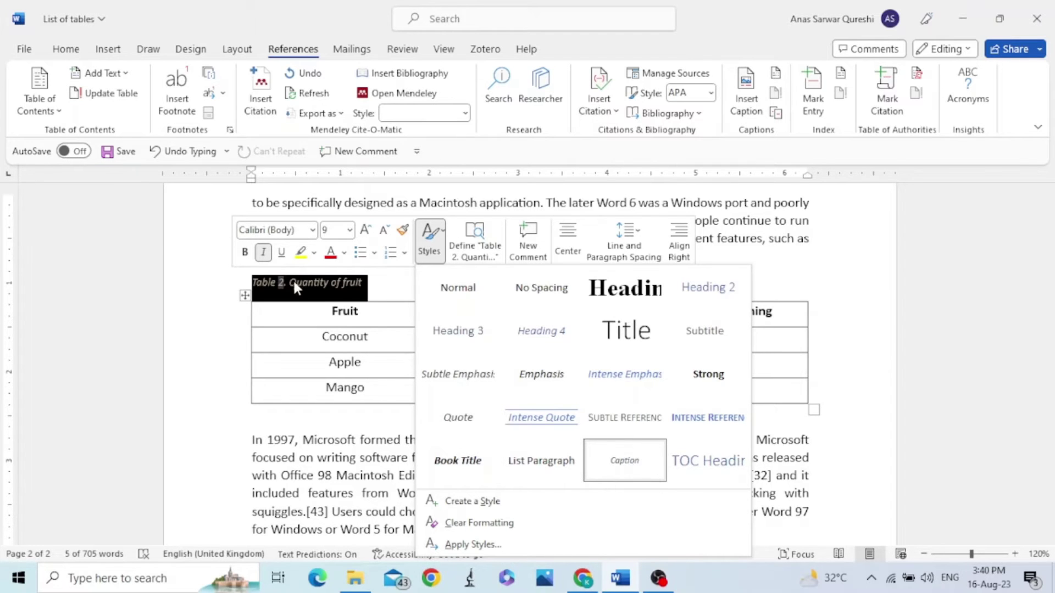
click(66, 49)
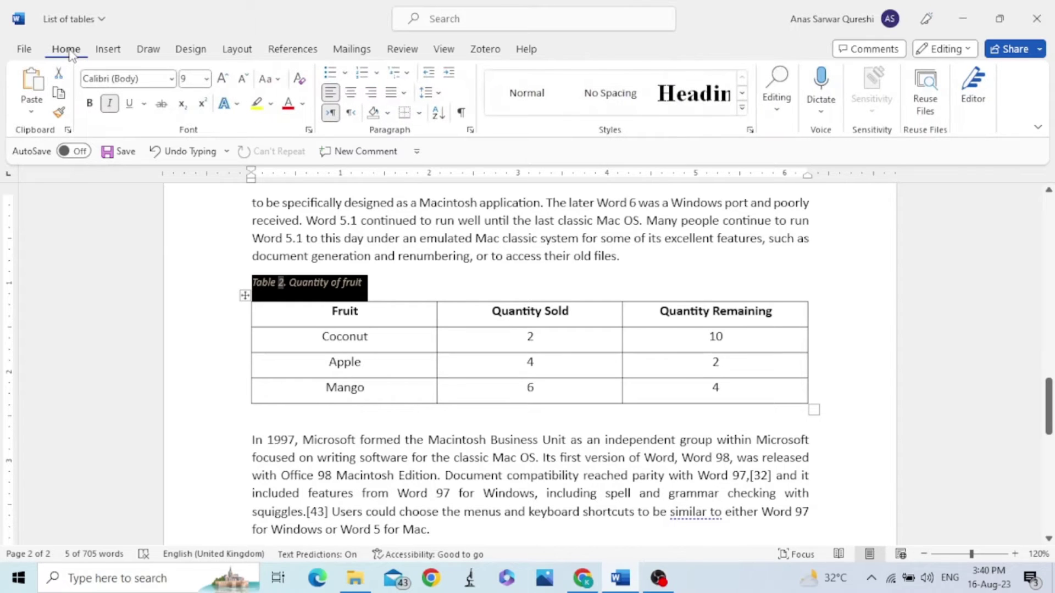
click(739, 110)
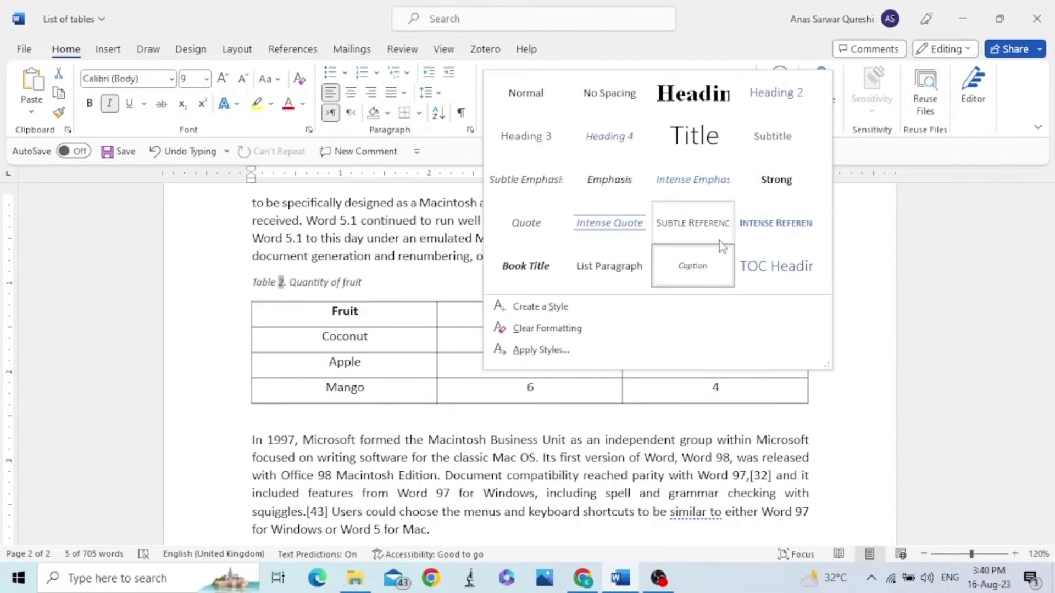
Modify the Caption style to 11 pt font size with Automatic font colour.
right_click(685, 270)
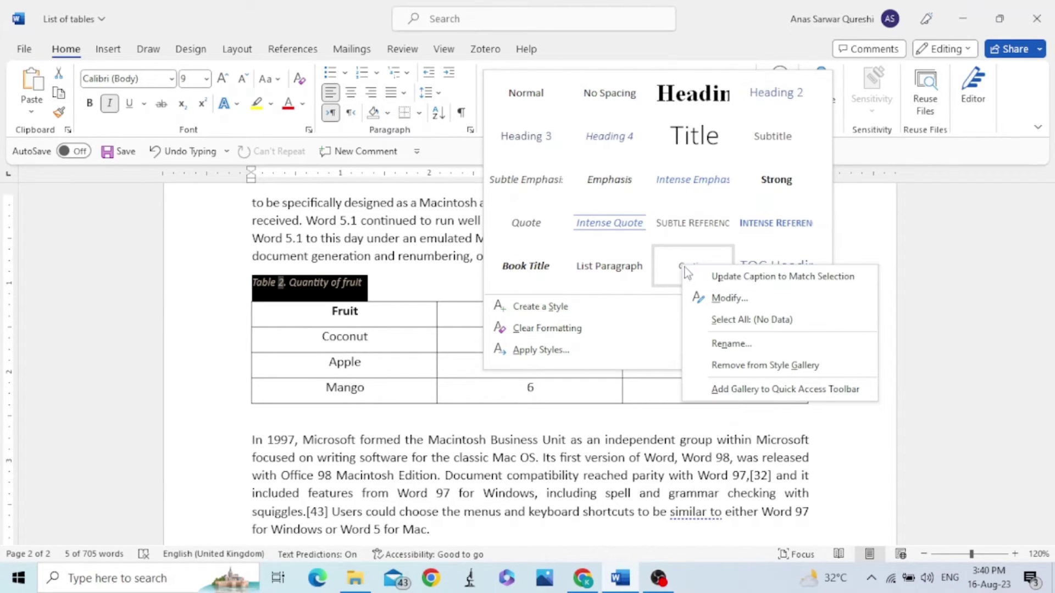
click(740, 299)
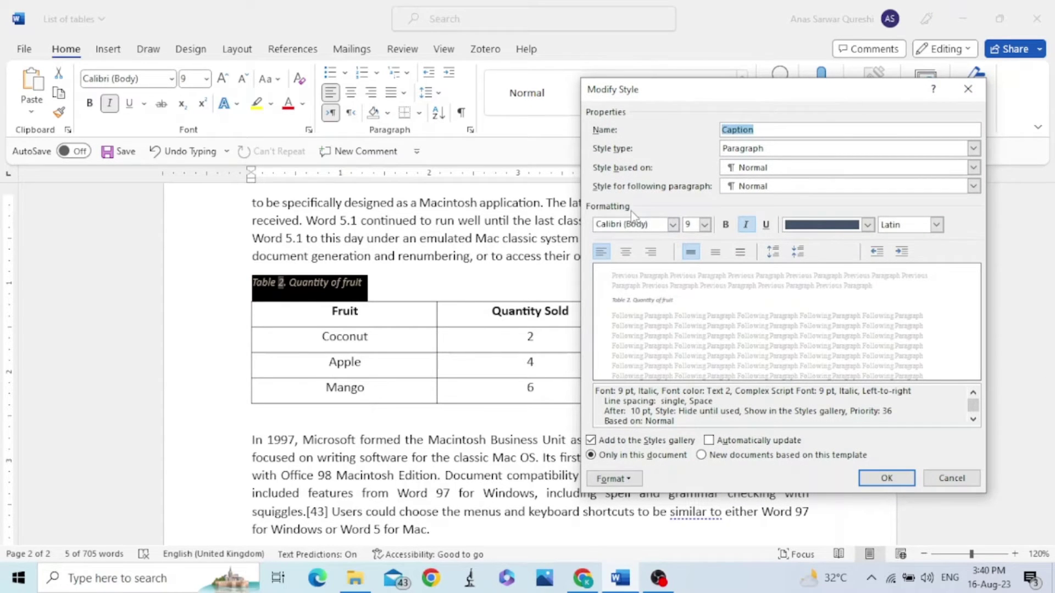
click(704, 224)
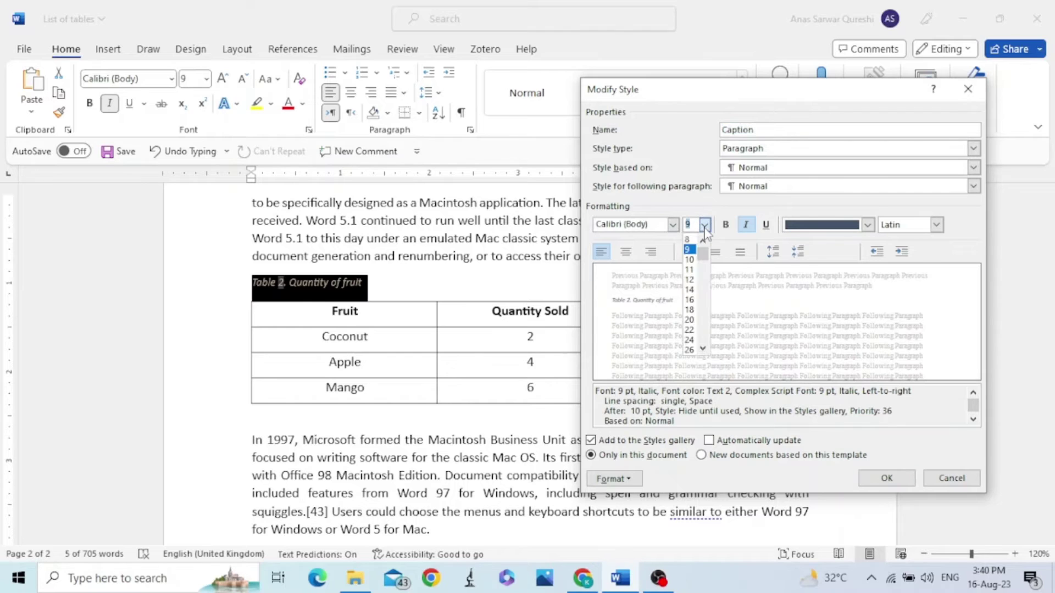
click(689, 269)
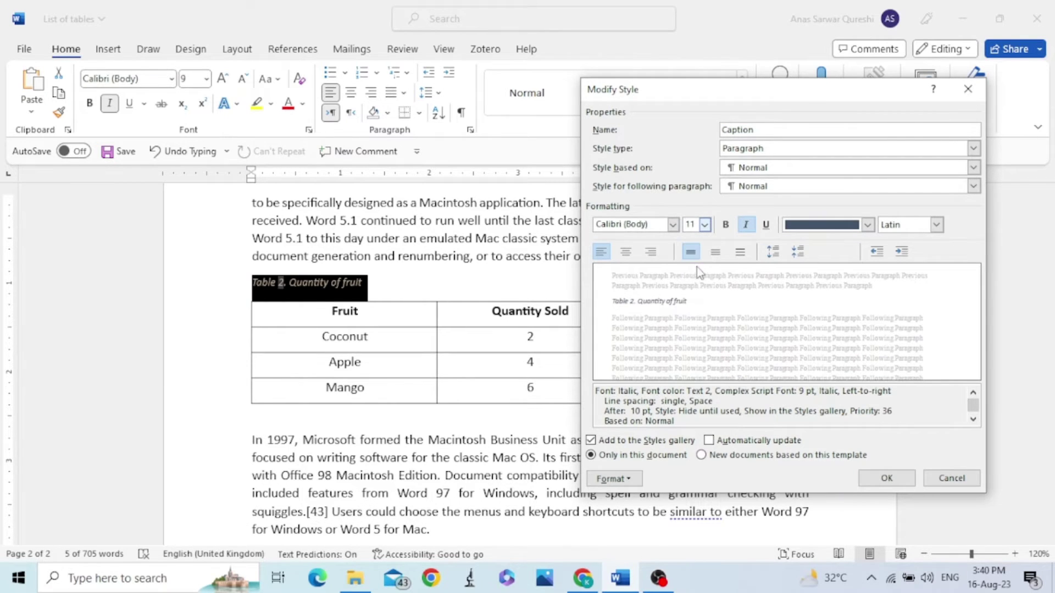
click(867, 224)
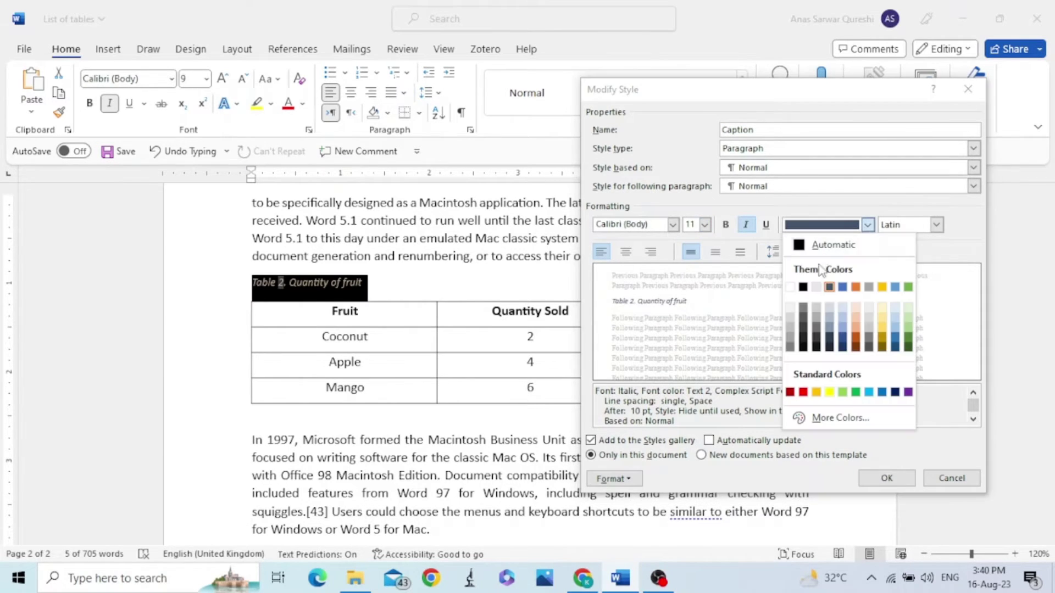
click(816, 245)
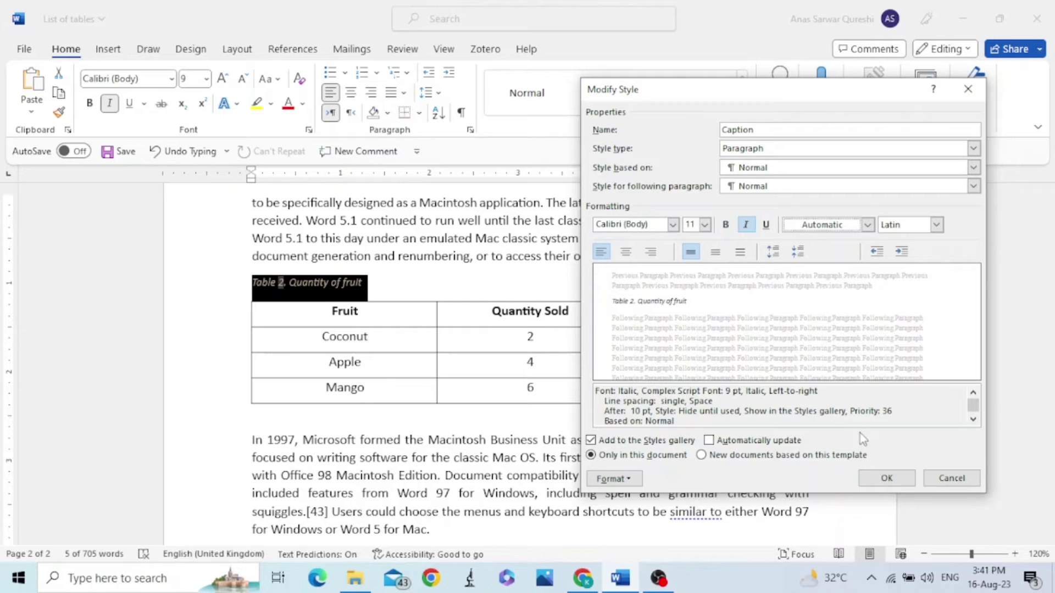
click(881, 480)
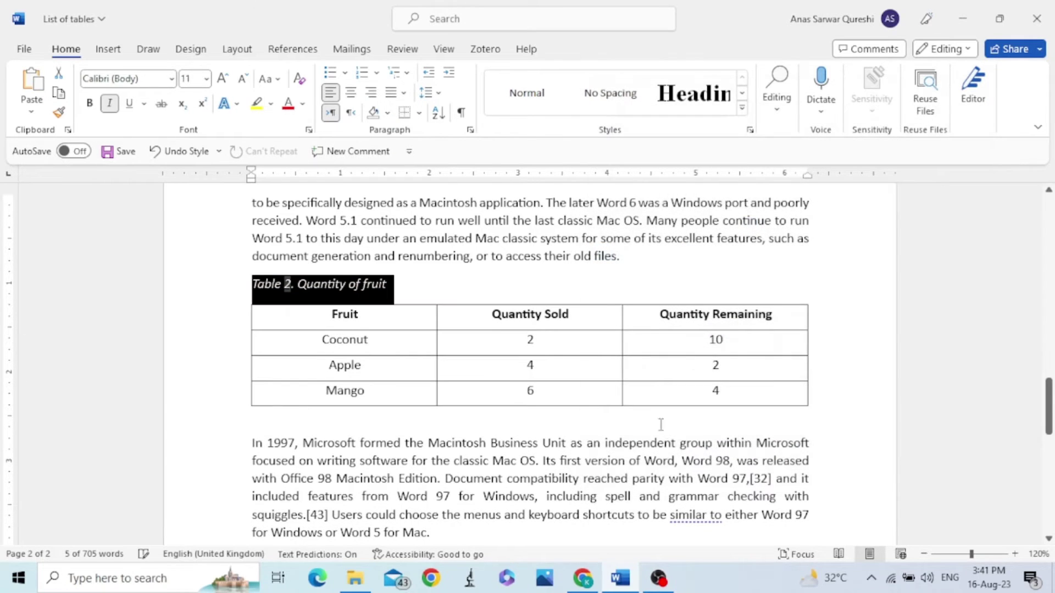
scroll(391, 330, up, 3)
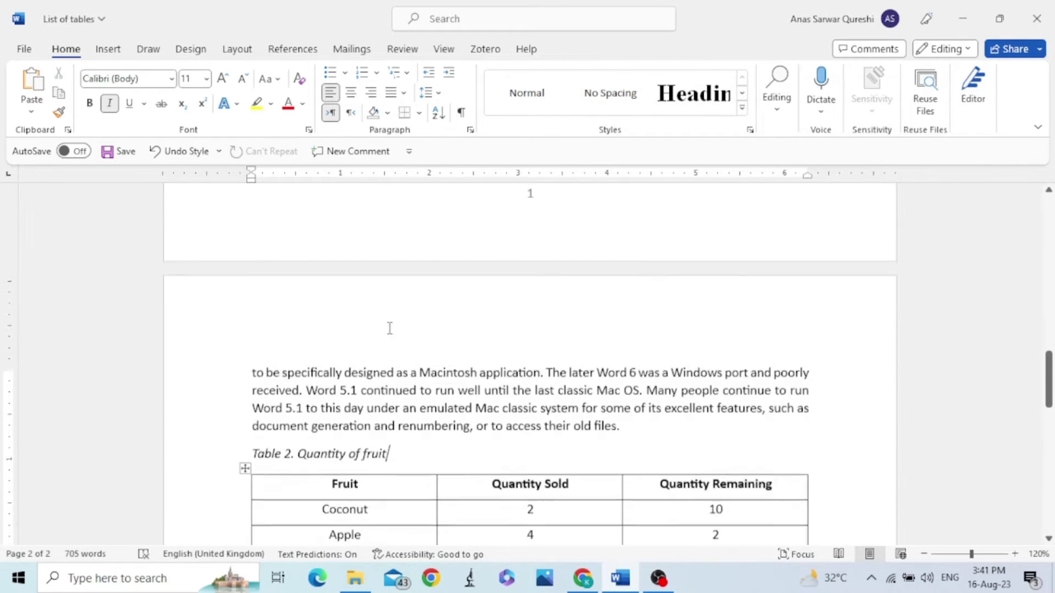
scroll(371, 442, down, 4)
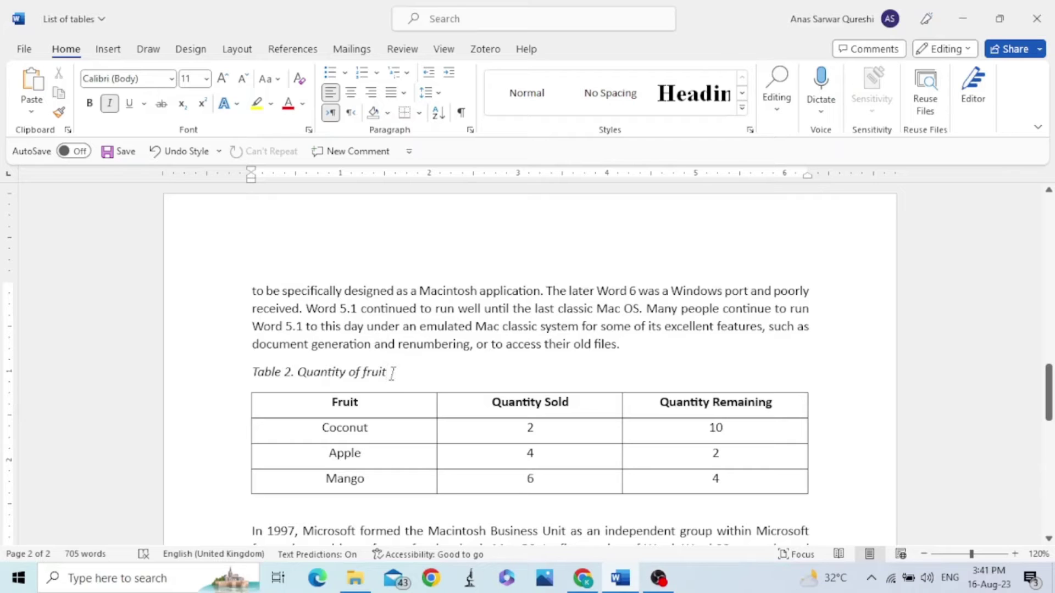
drag(391, 373, 283, 372)
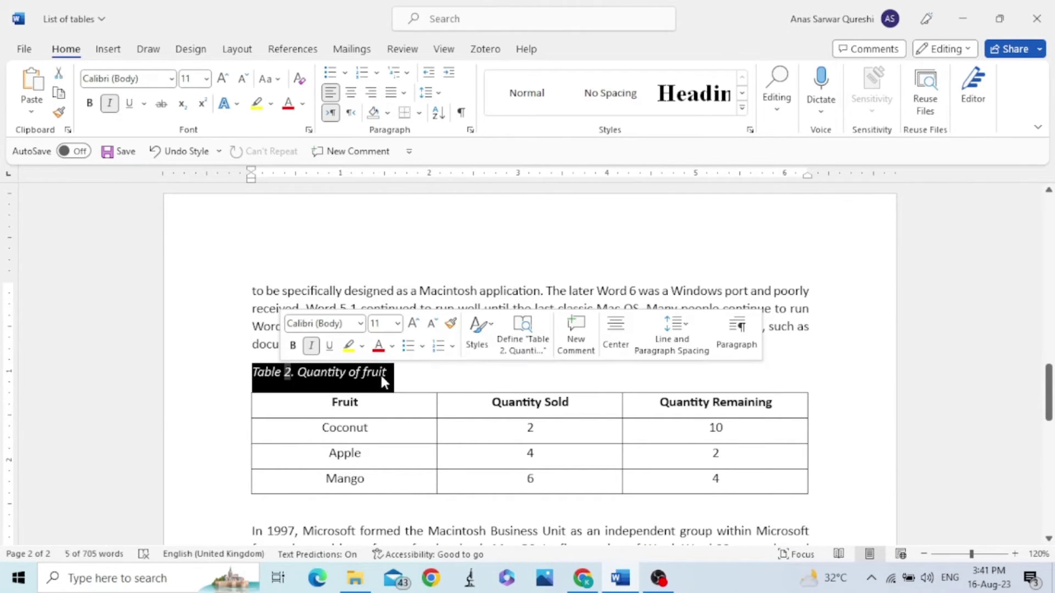
click(402, 377)
scroll(403, 377, up, 8)
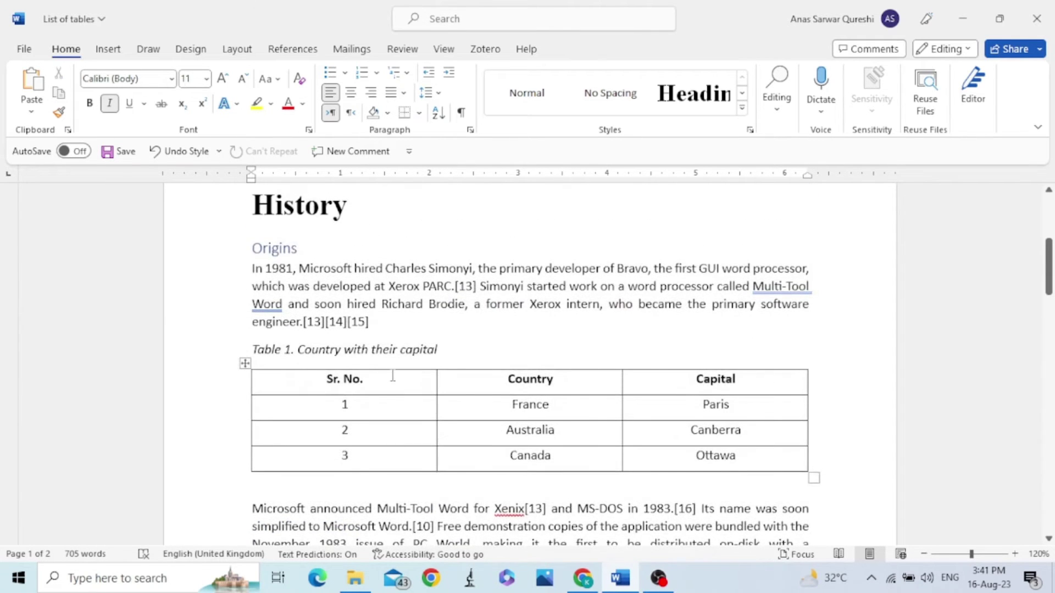
scroll(402, 376, down, 8)
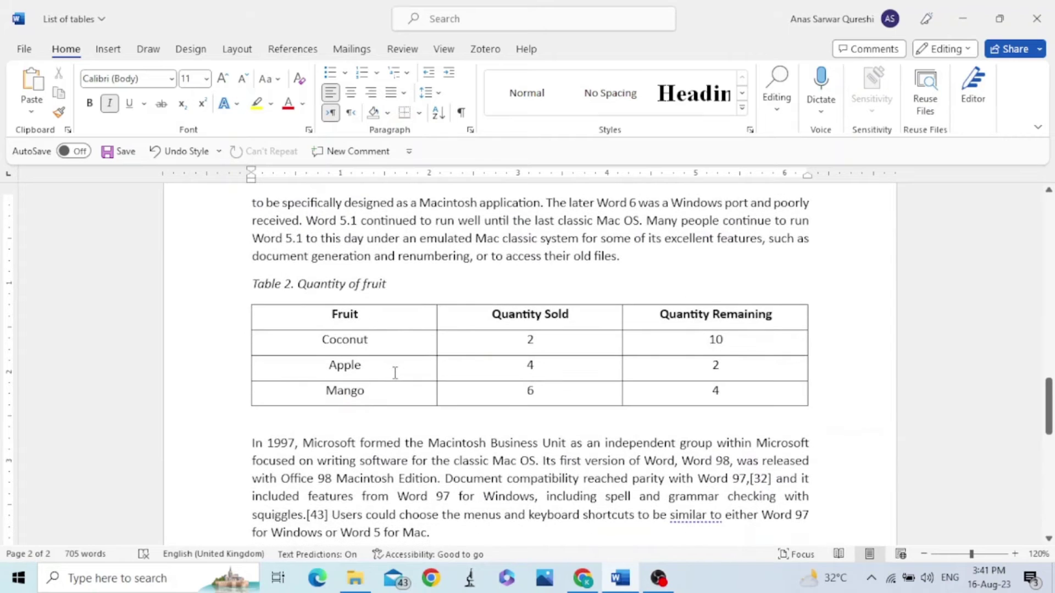
Cut the 'Stationery items' title and table and paste them before the 'Word files' paragraph.
scroll(396, 372, down, 6)
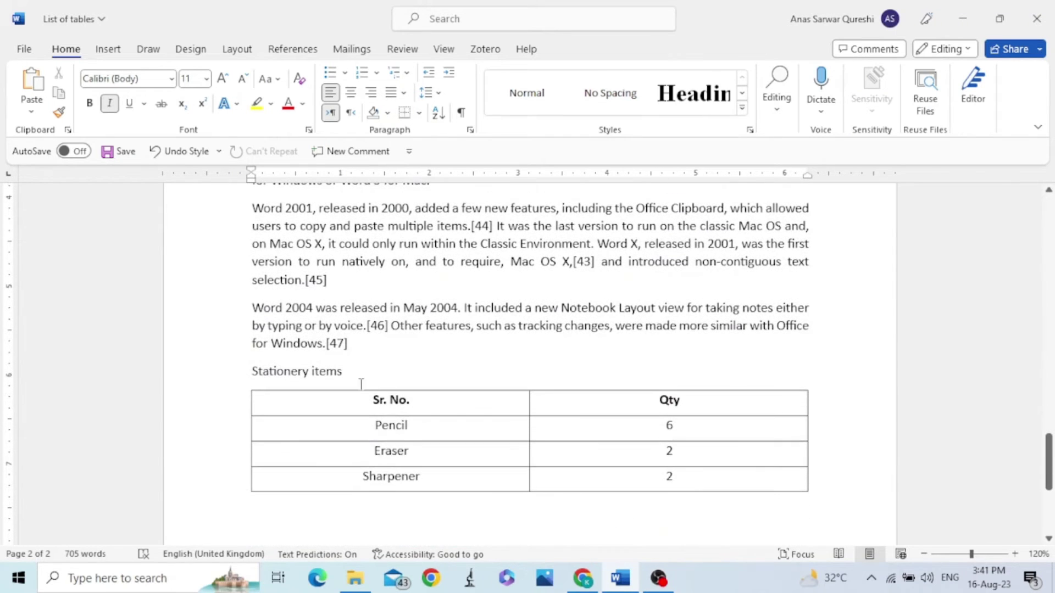
drag(252, 371, 678, 488)
key(ctrl+c)
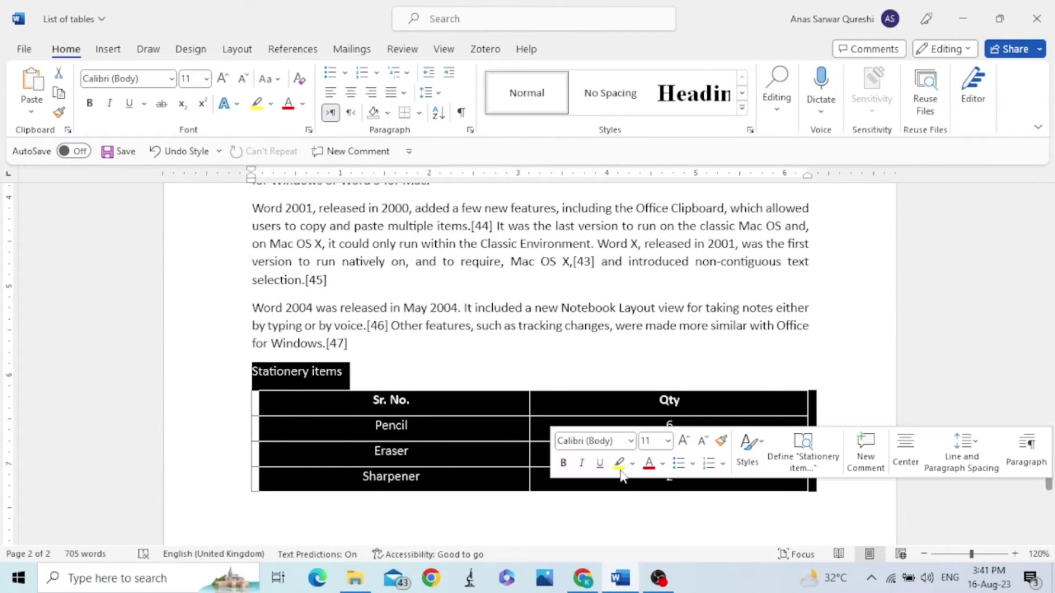
click(59, 74)
scroll(266, 426, up, 15)
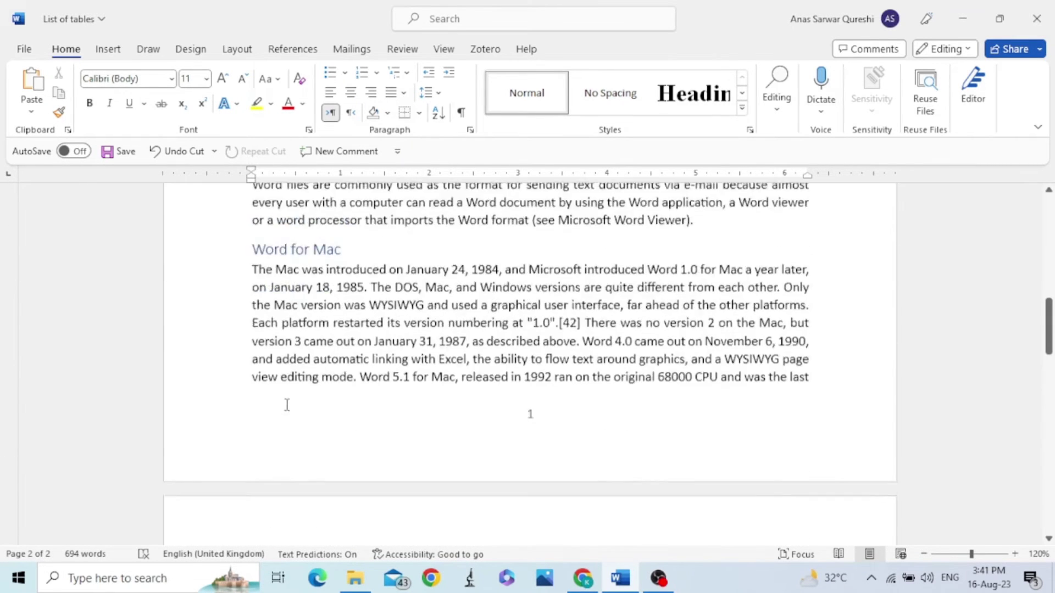
scroll(285, 404, up, 2)
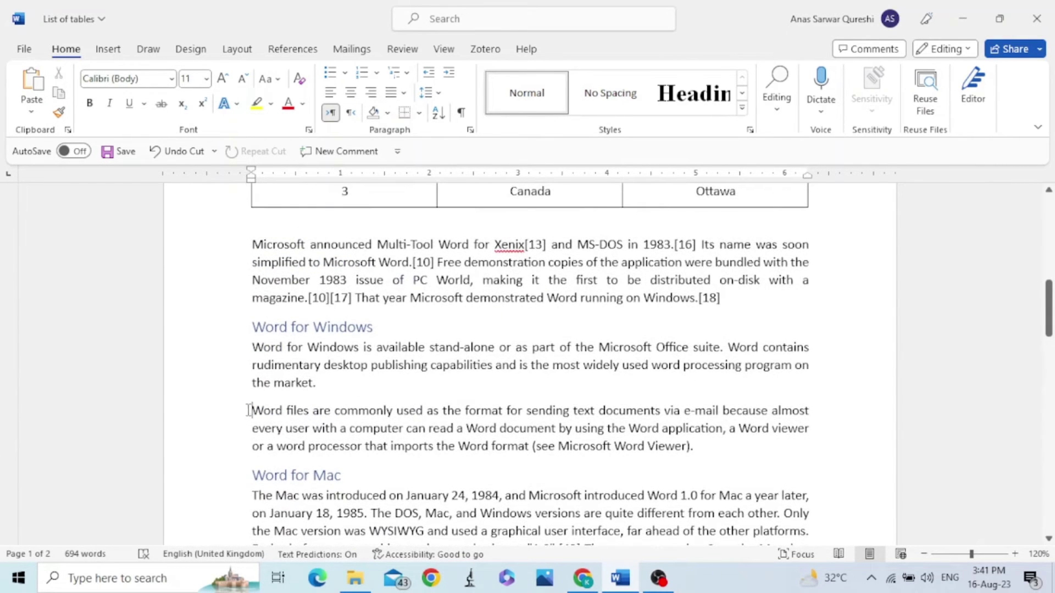
click(249, 410)
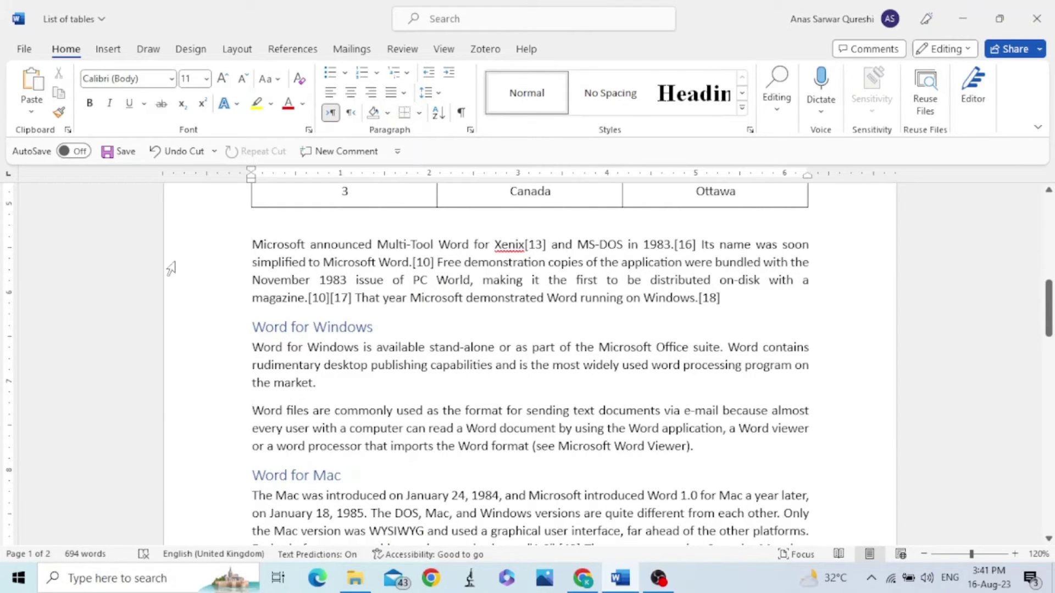
click(31, 90)
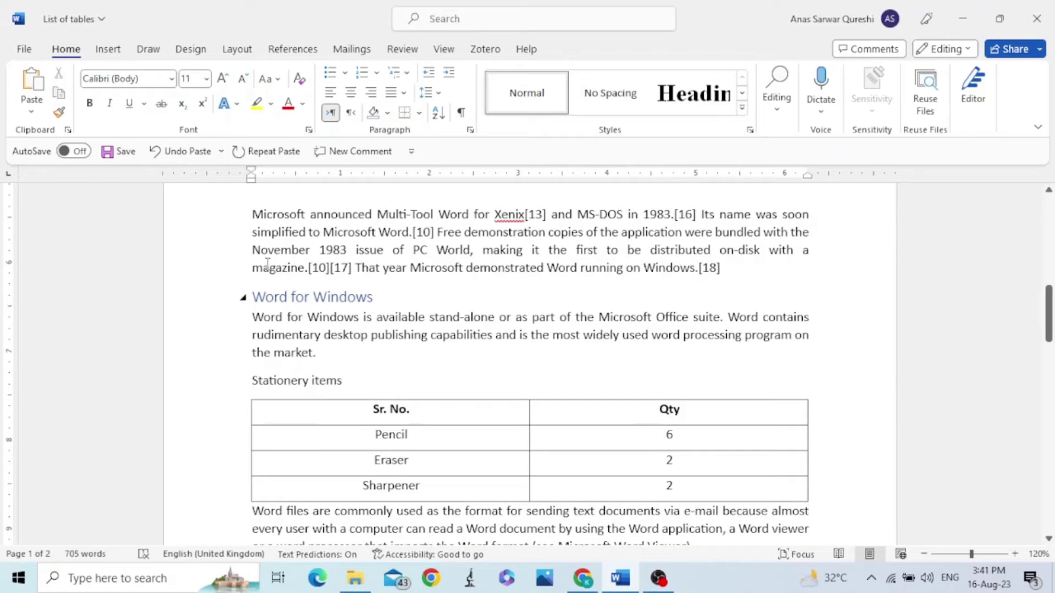
Insert a 'Table 2' caption for the Stationery items table, followed by a colon.
click(292, 50)
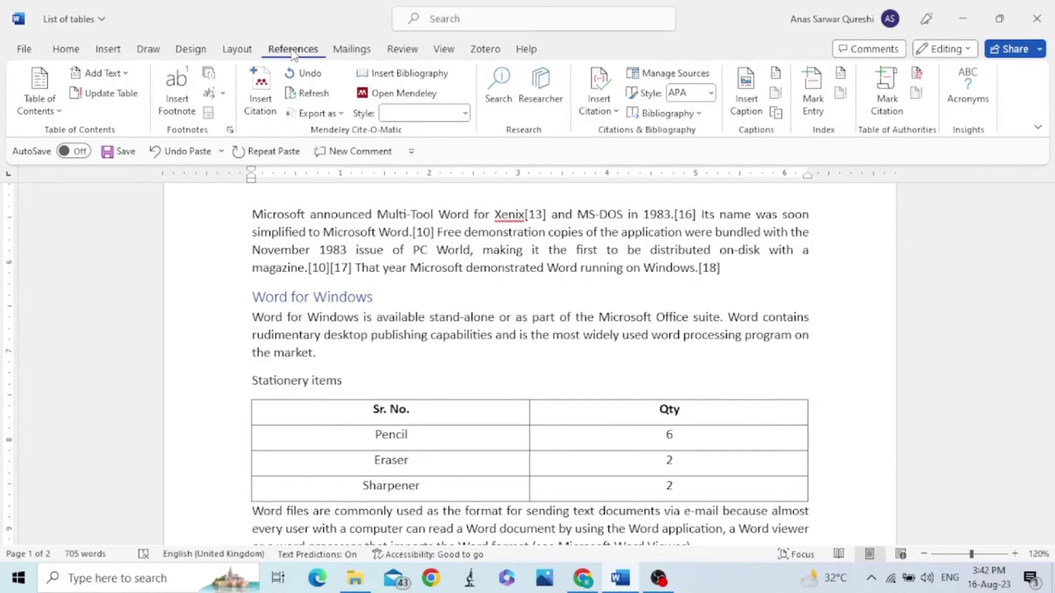
click(748, 104)
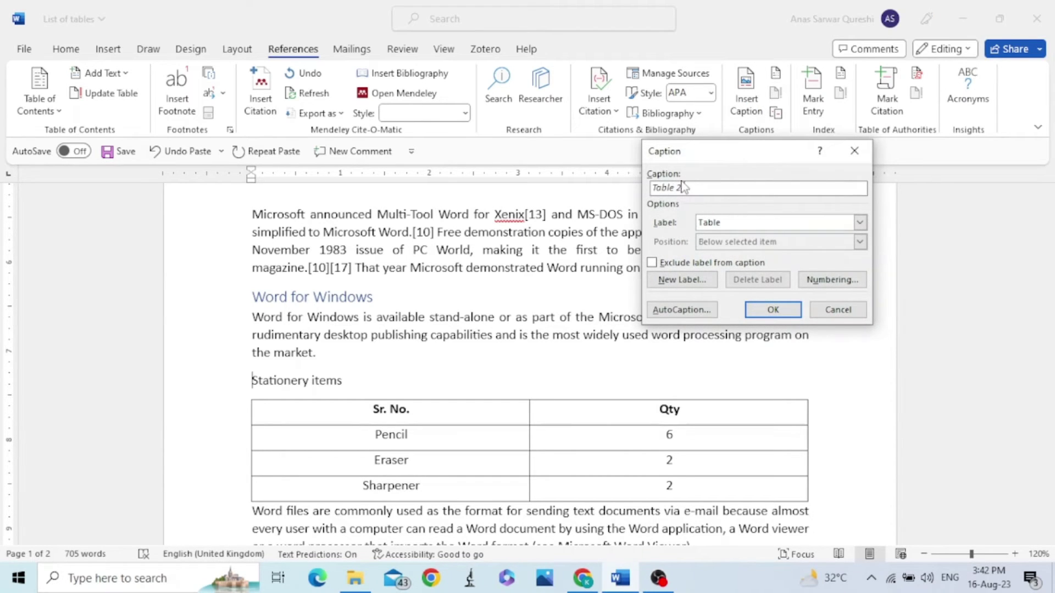
click(763, 312)
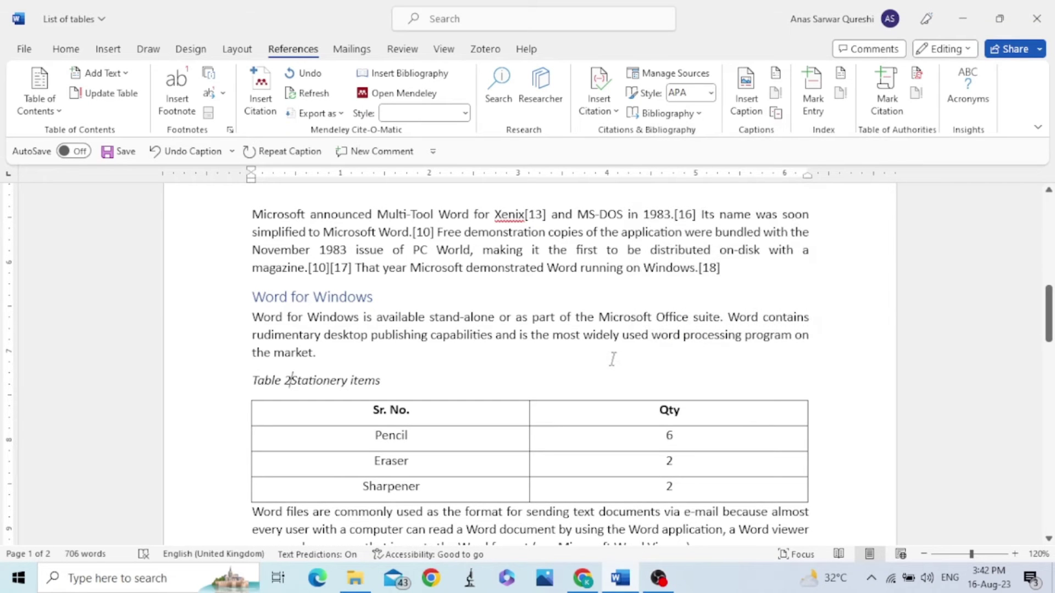
text(:)
scroll(611, 358, down, 6)
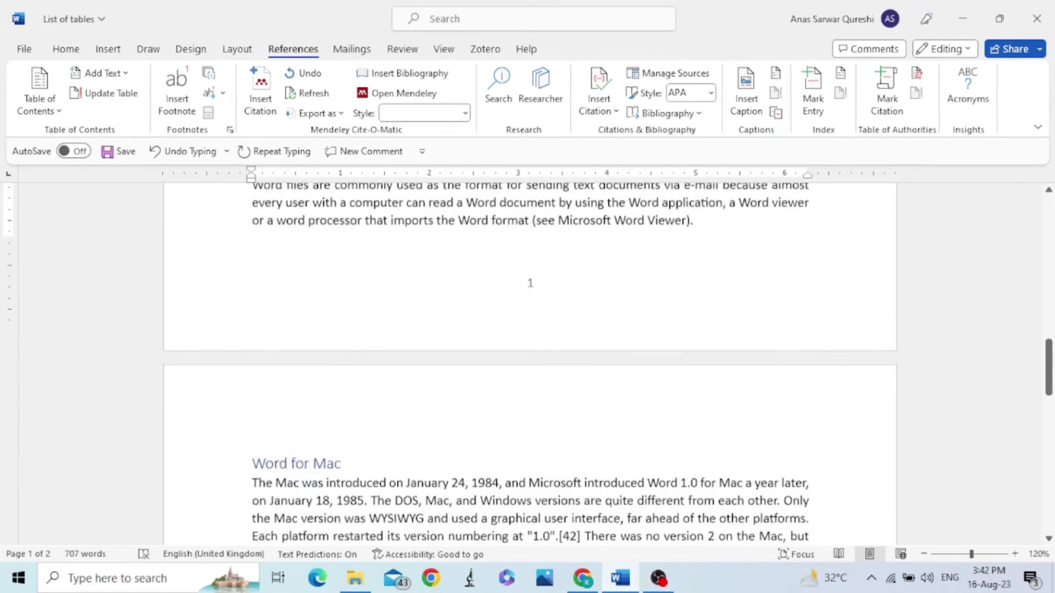
scroll(388, 401, down, 5)
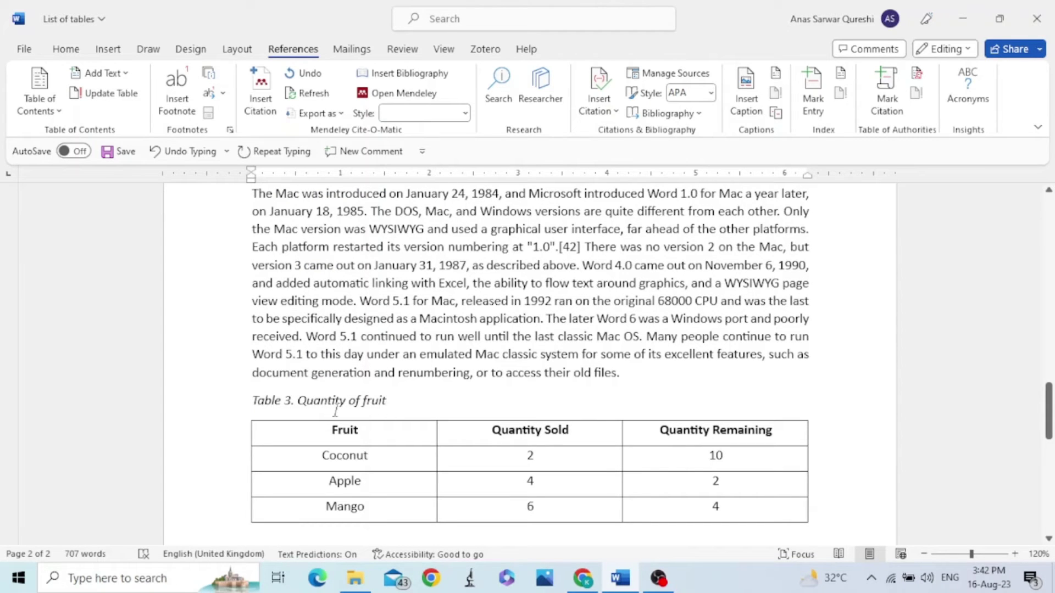
scroll(361, 412, up, 20)
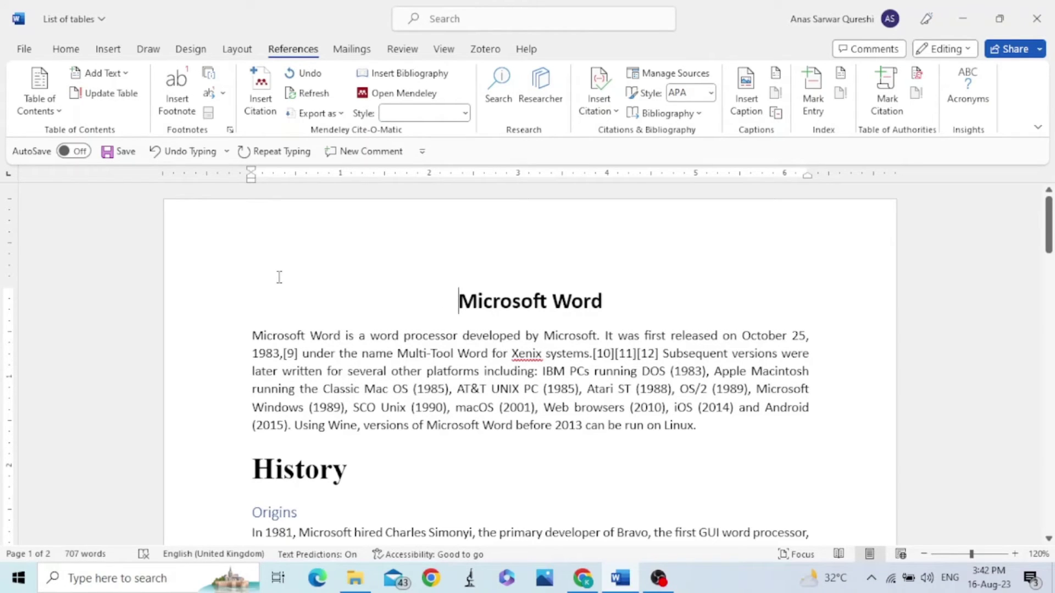
Insert two page breaks before the 'Microsoft Word' title, leaving a blank first page with the cursor on it.
click(237, 50)
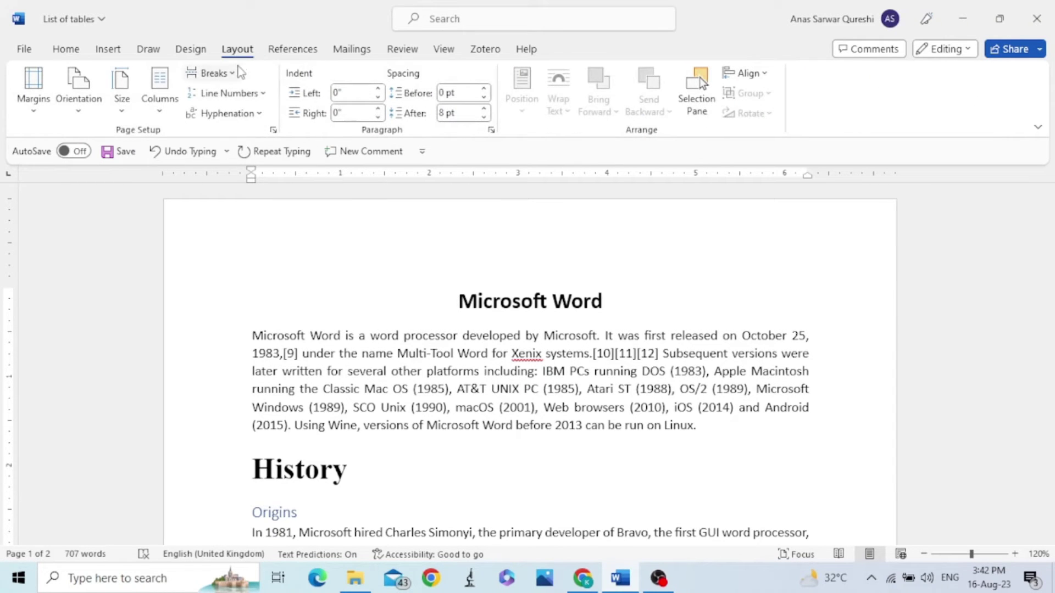
click(233, 77)
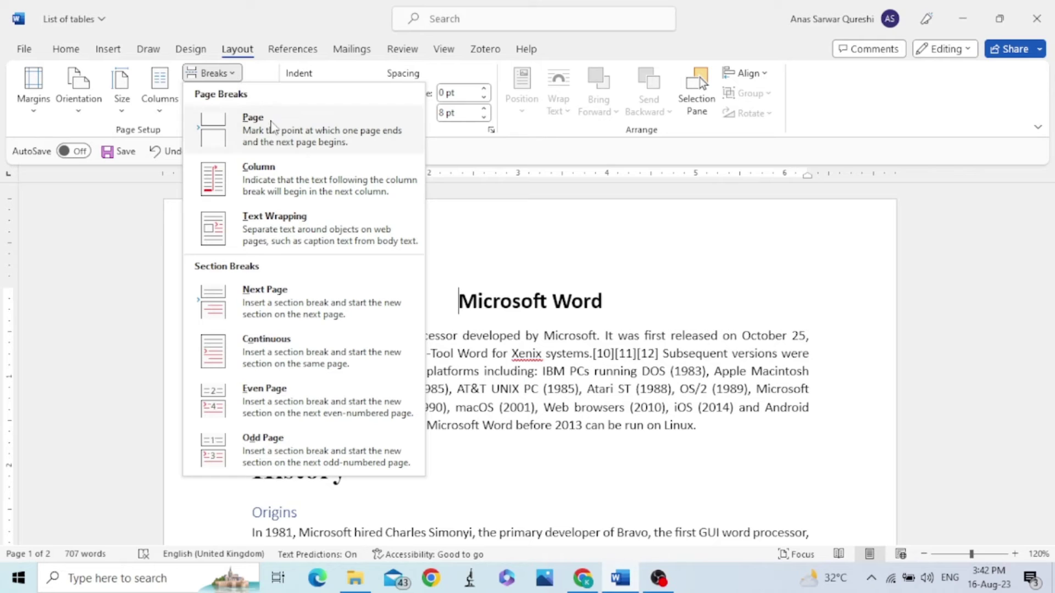
click(318, 139)
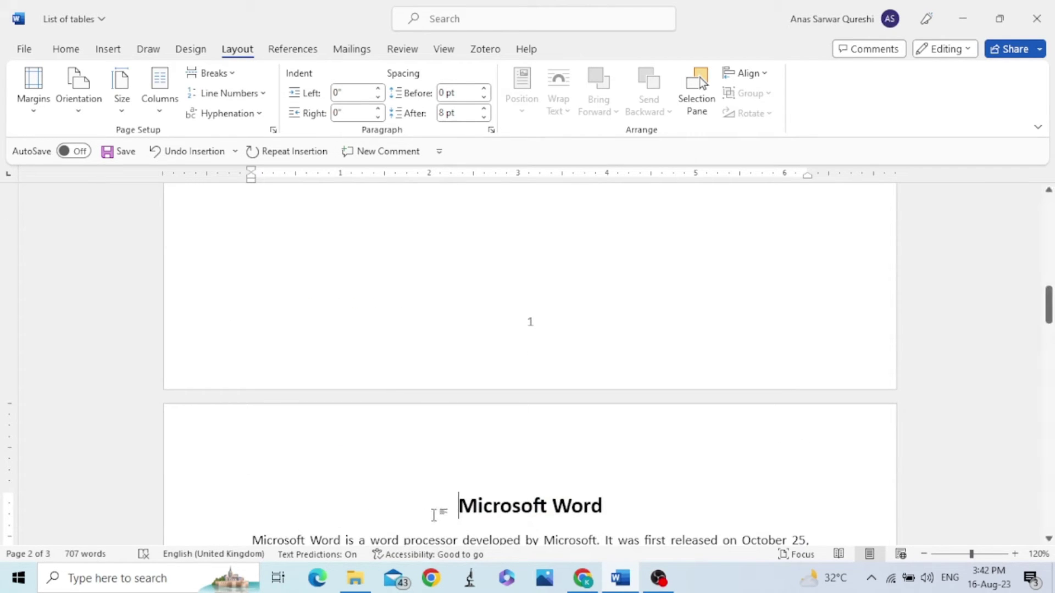
key(ctrl+Return)
scroll(458, 337, up, 10)
click(507, 276)
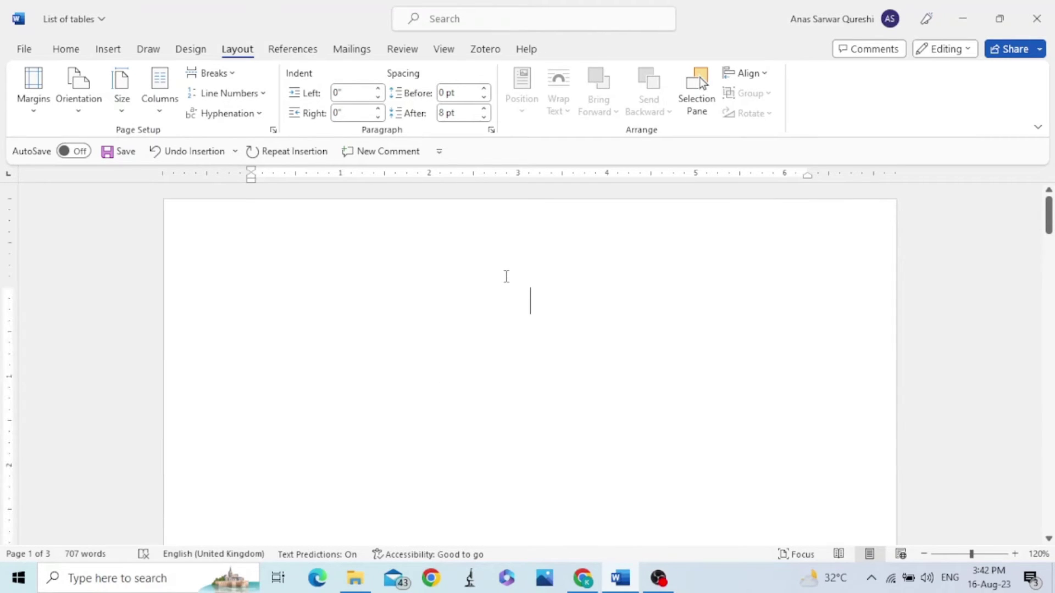
Insert a Table of Figures using the Table caption label on the blank first page.
click(305, 52)
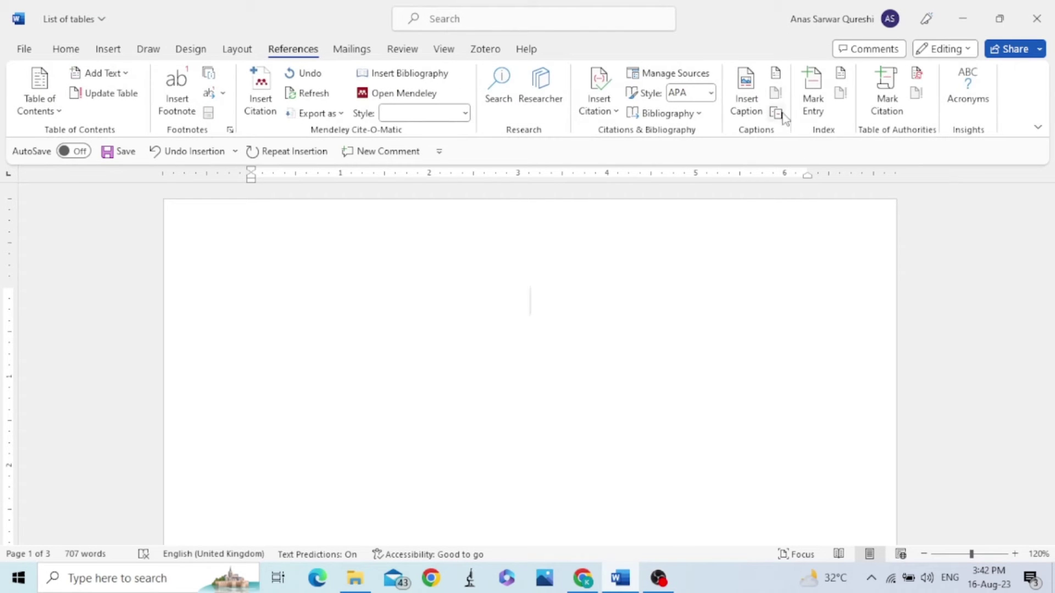
click(774, 74)
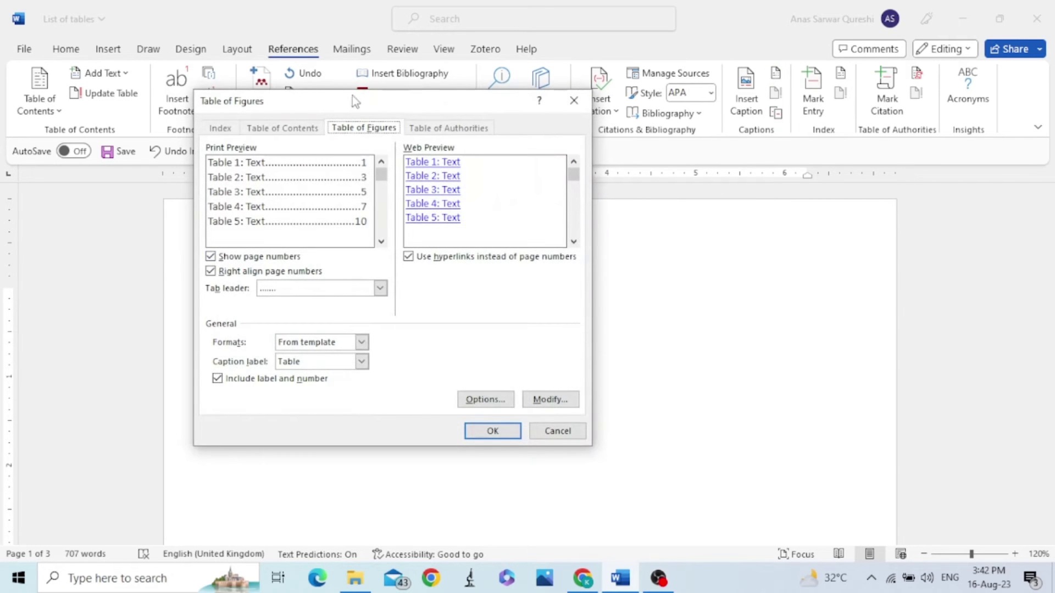
drag(352, 95, 284, 125)
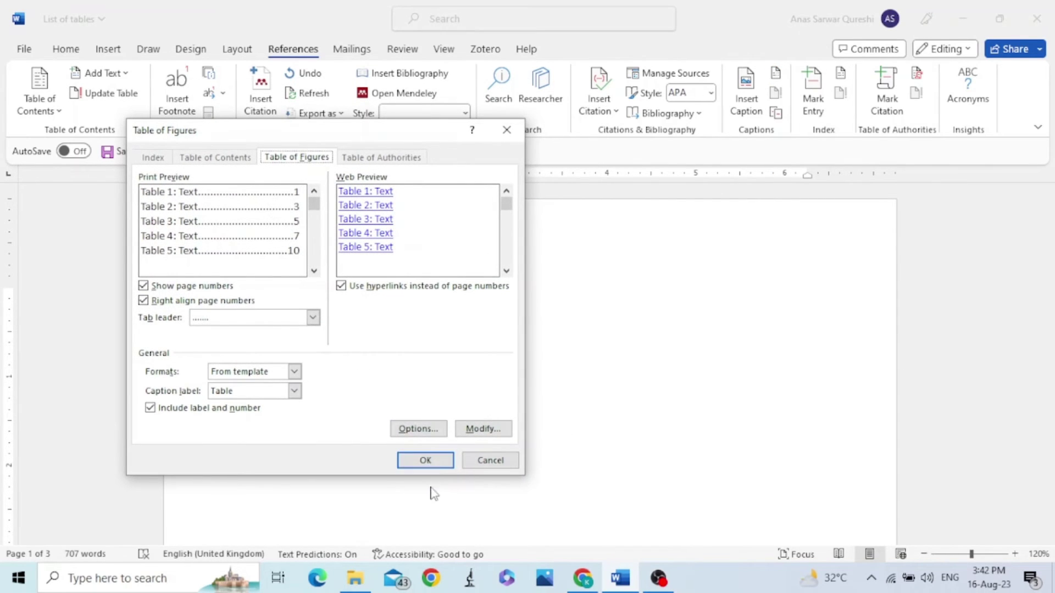
click(426, 461)
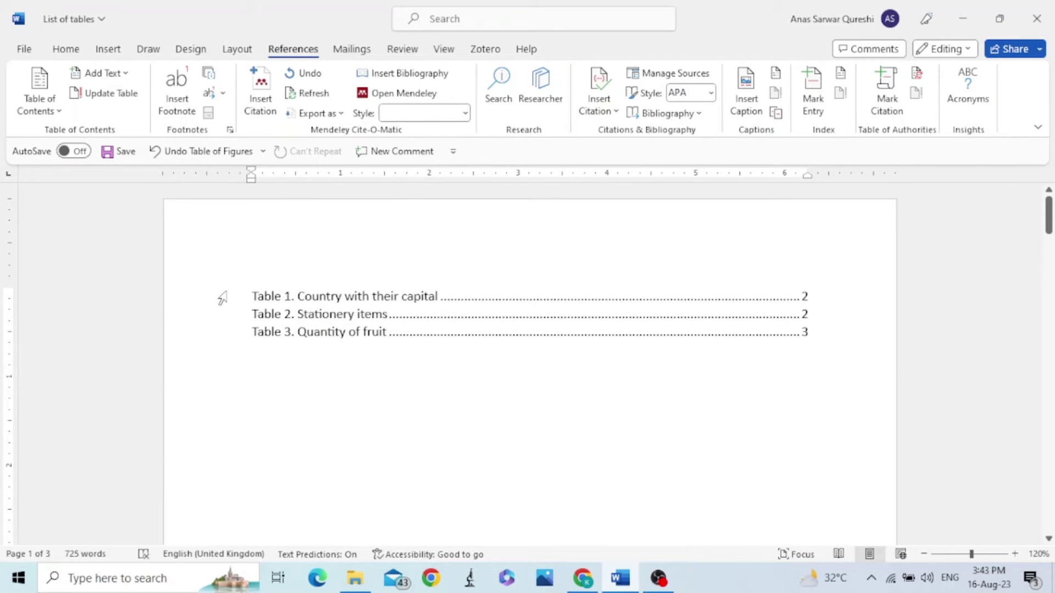
drag(222, 299, 233, 319)
click(708, 355)
Delete the 'Stationery items' table together with its Table 2 caption.
scroll(527, 396, down, 15)
scroll(525, 396, down, 12)
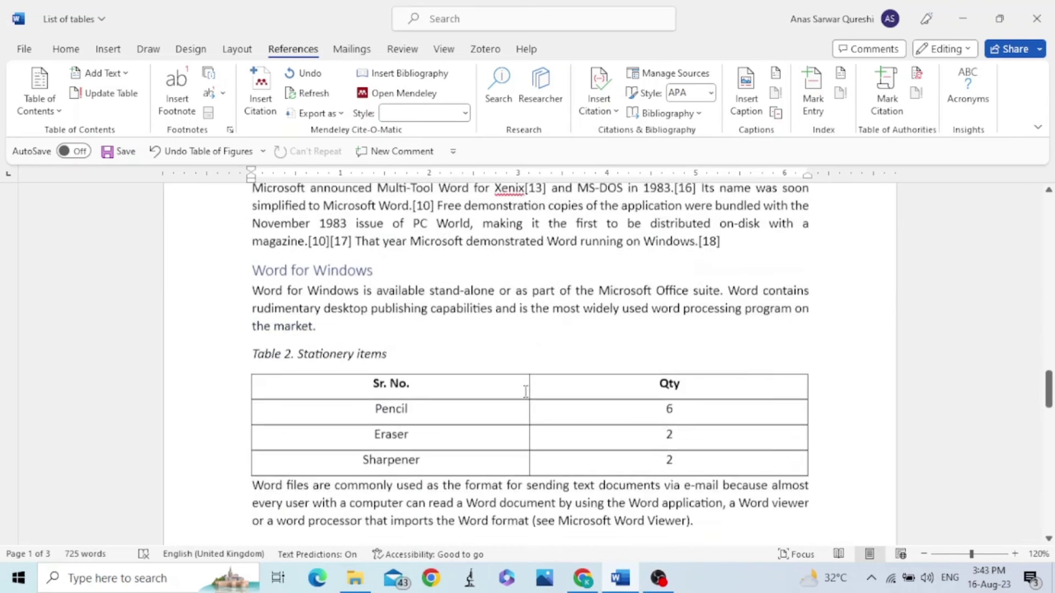
scroll(523, 391, up, 1)
drag(214, 411, 246, 521)
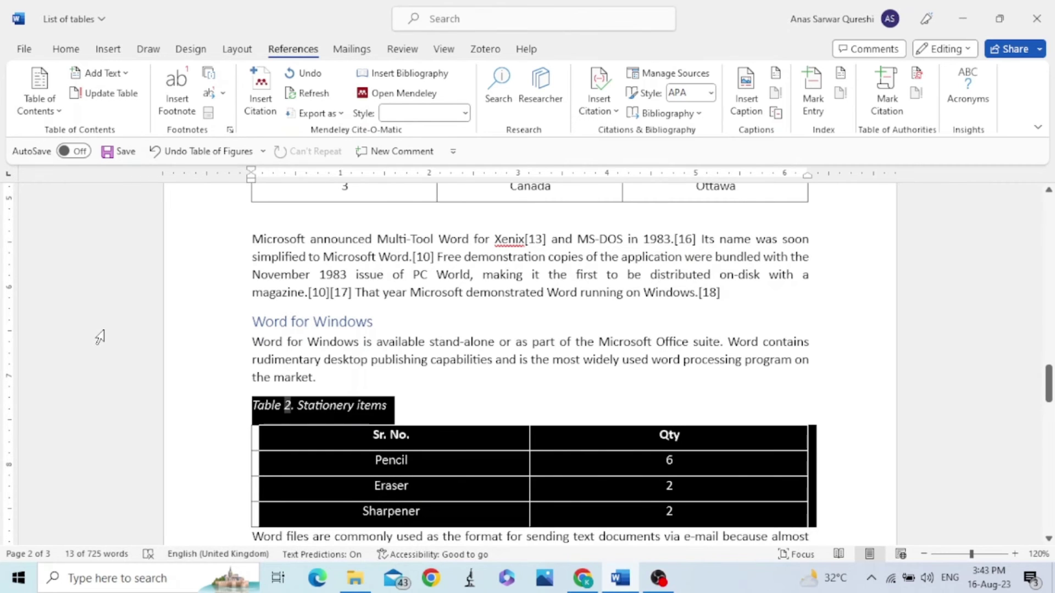
key(Delete)
Update the Table 3 caption field so 'Quantity of fruit' is renumbered as Table 2.
scroll(207, 354, up, 10)
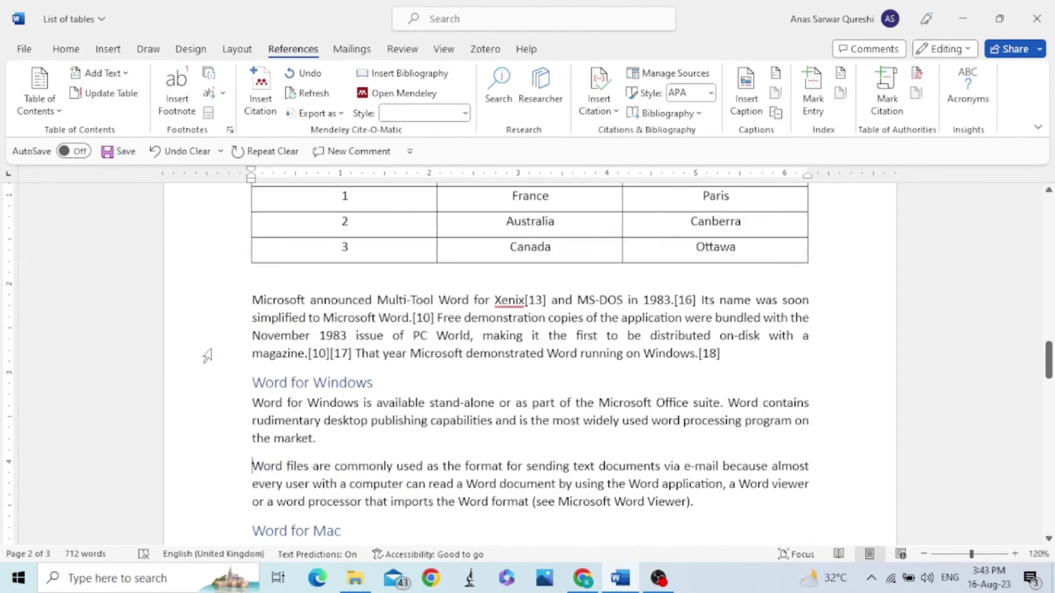
scroll(231, 360, down, 8)
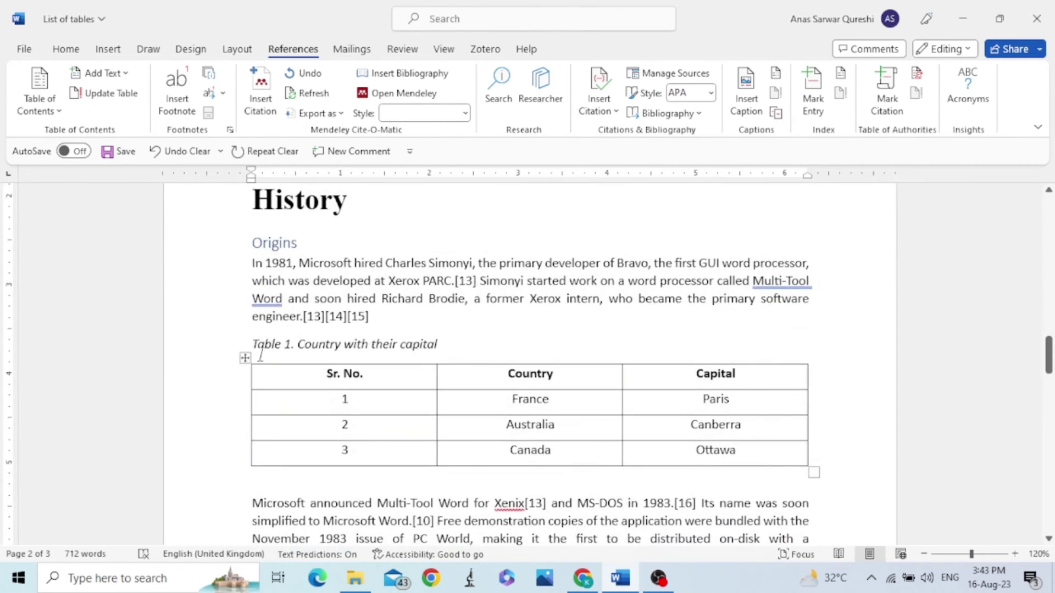
scroll(280, 352, down, 12)
scroll(288, 309, up, 2)
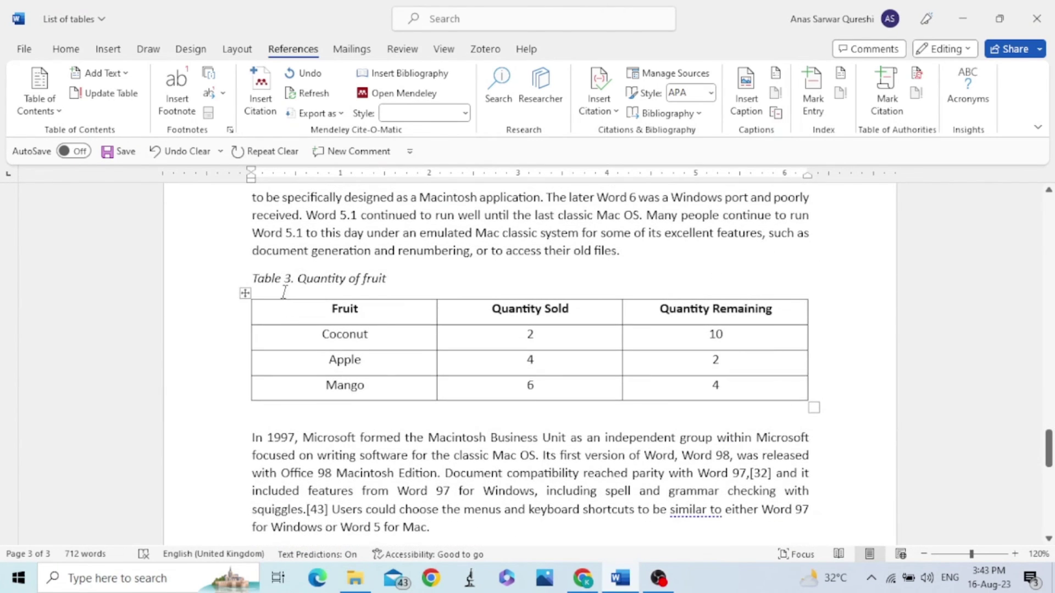
click(225, 284)
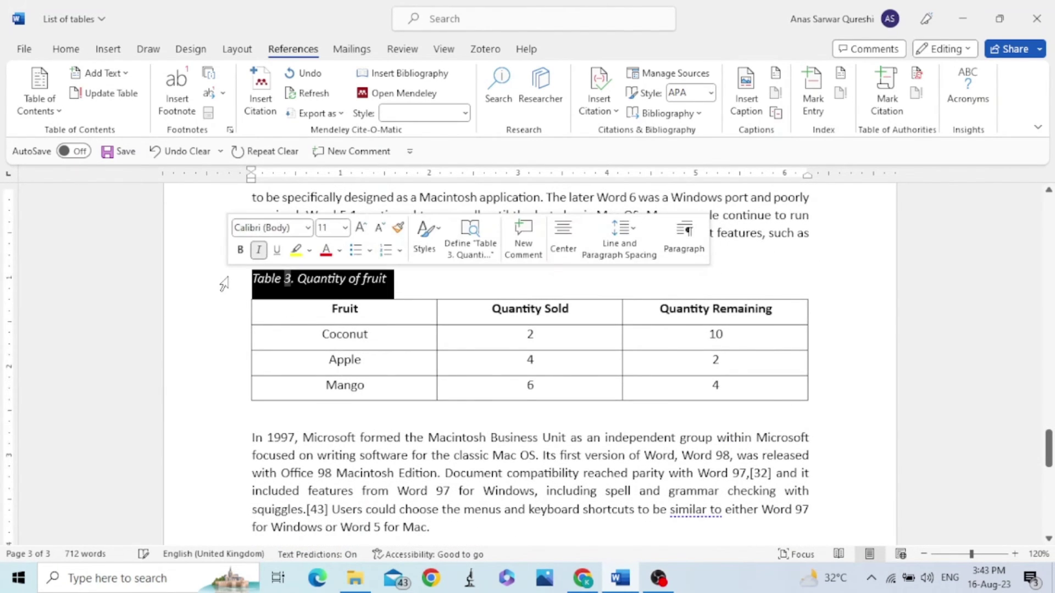
right_click(292, 283)
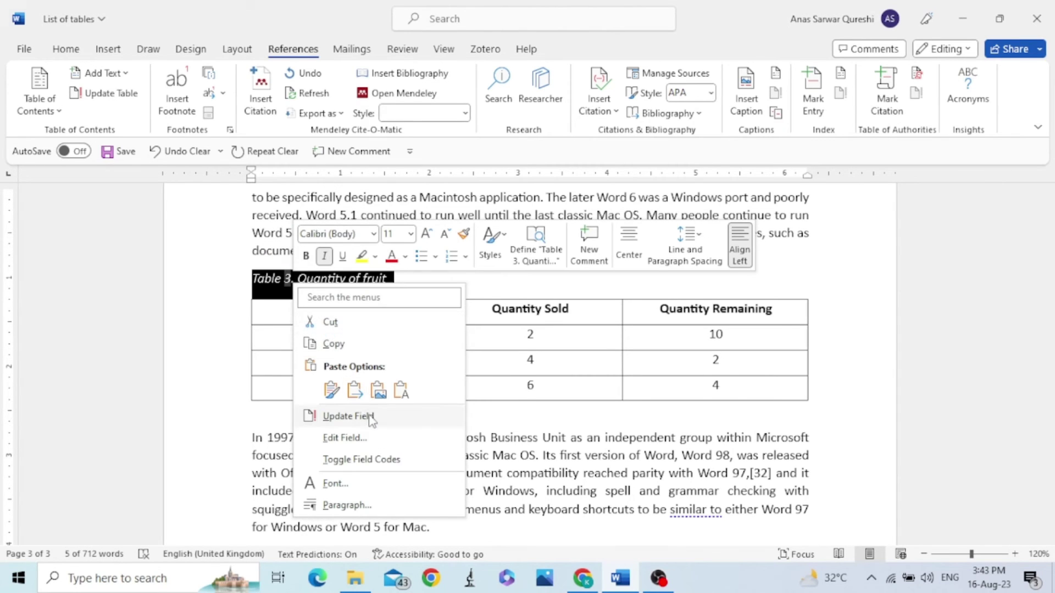
click(388, 417)
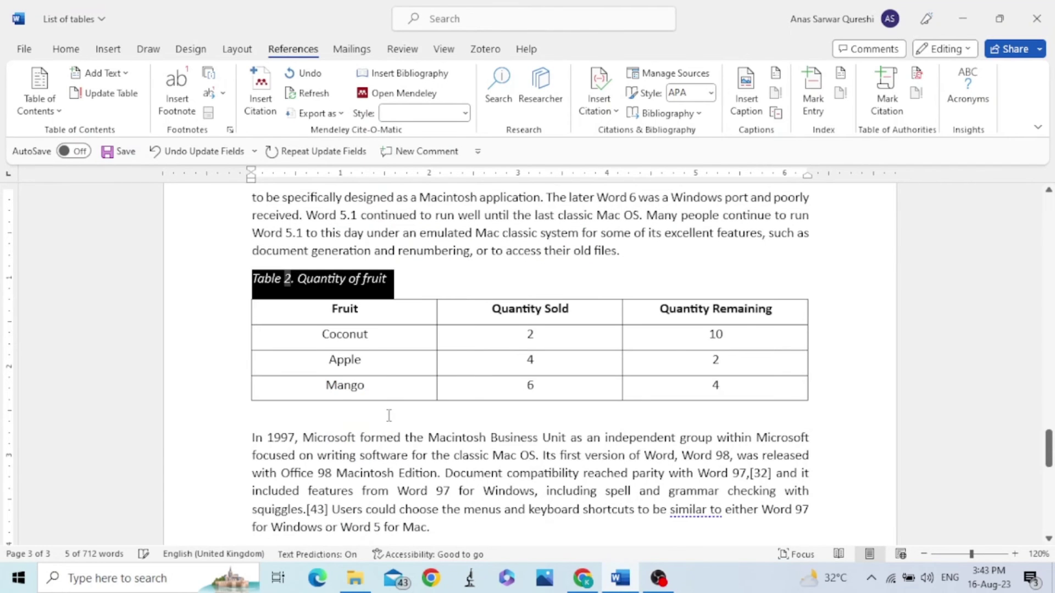
scroll(389, 416, up, 3)
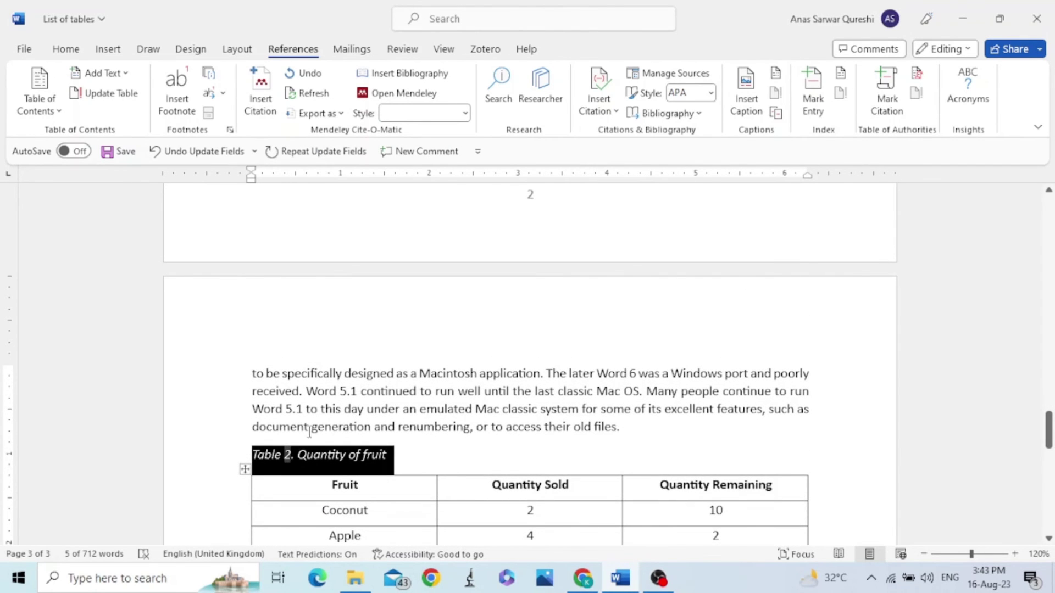
scroll(319, 424, up, 15)
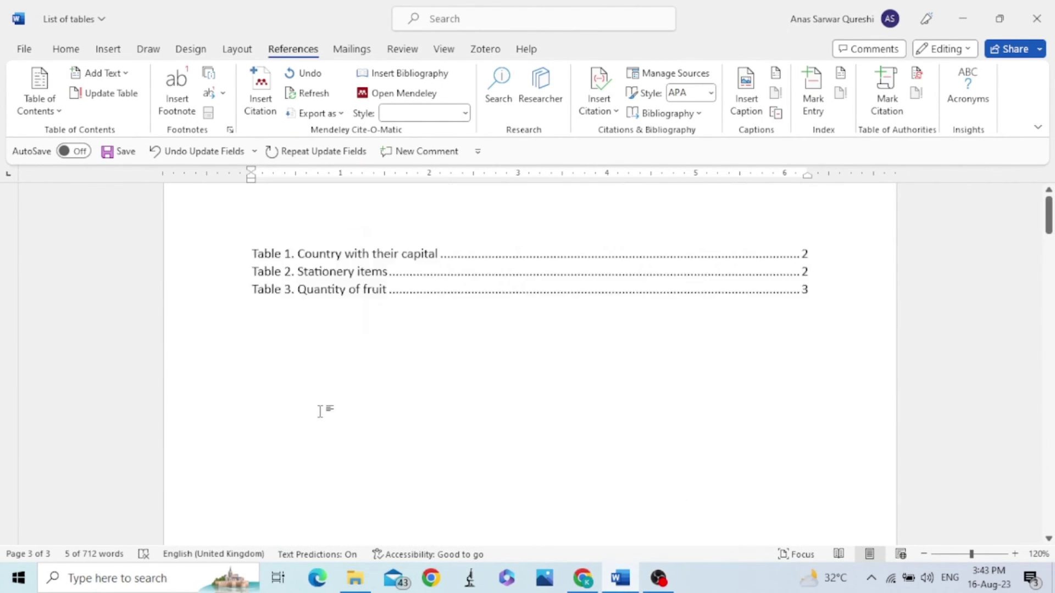
Update the list of tables to drop Stationery items, leaving Table 1 and Table 2.
scroll(320, 411, up, 1)
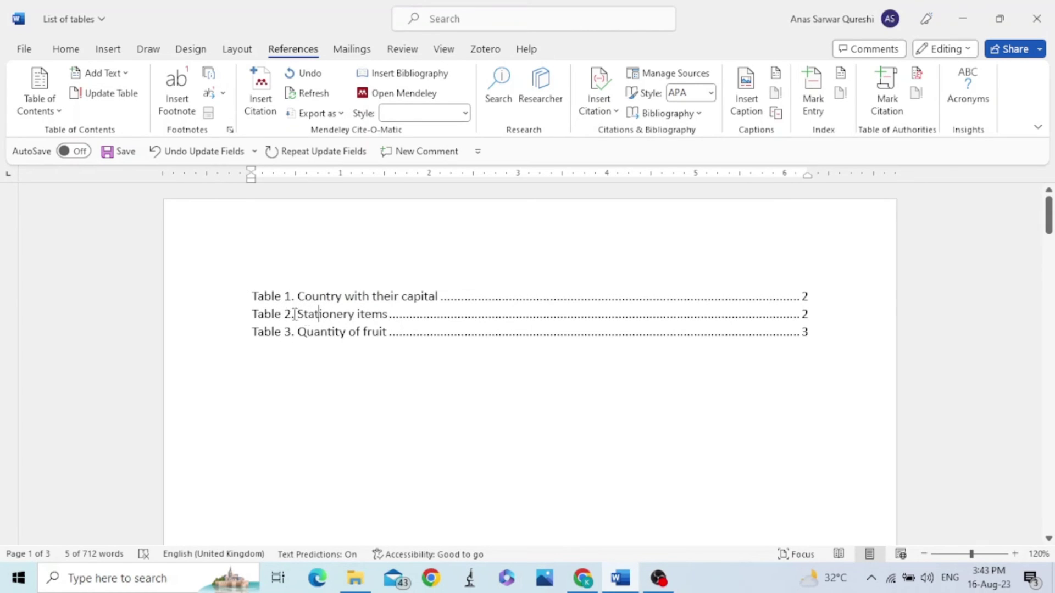
click(337, 314)
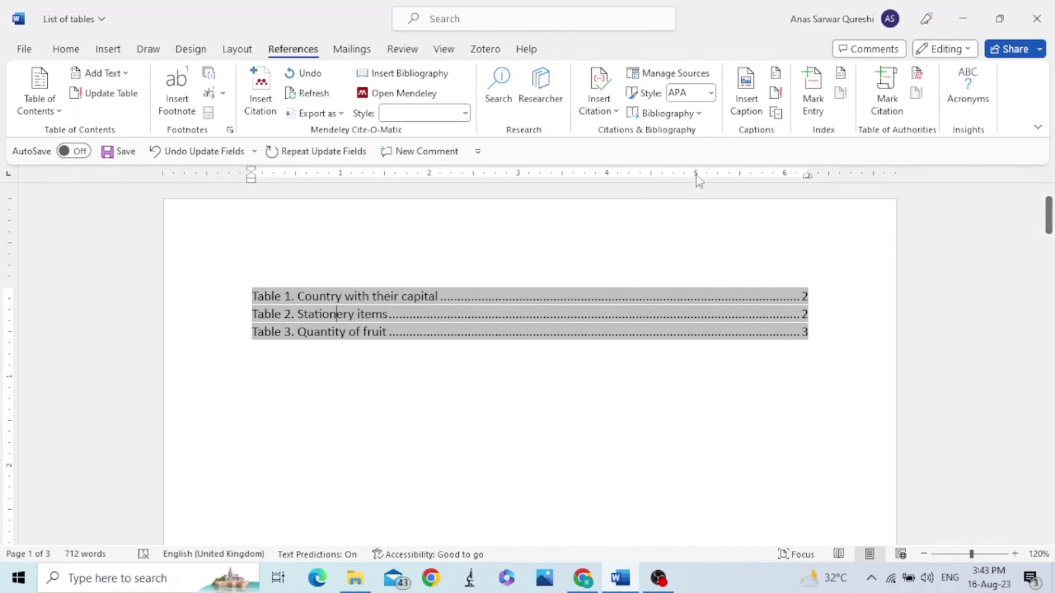
click(777, 94)
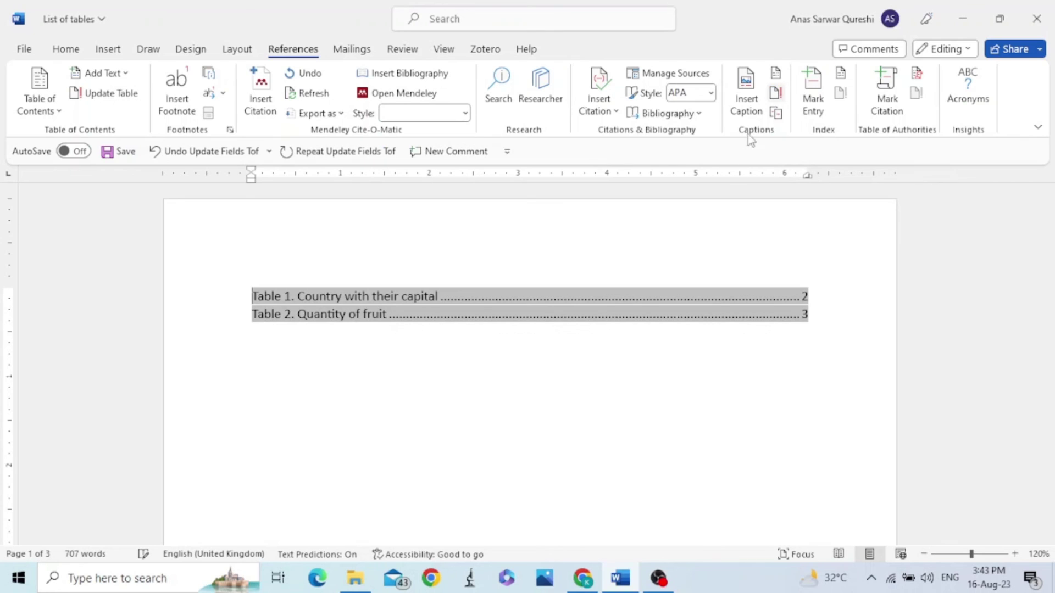